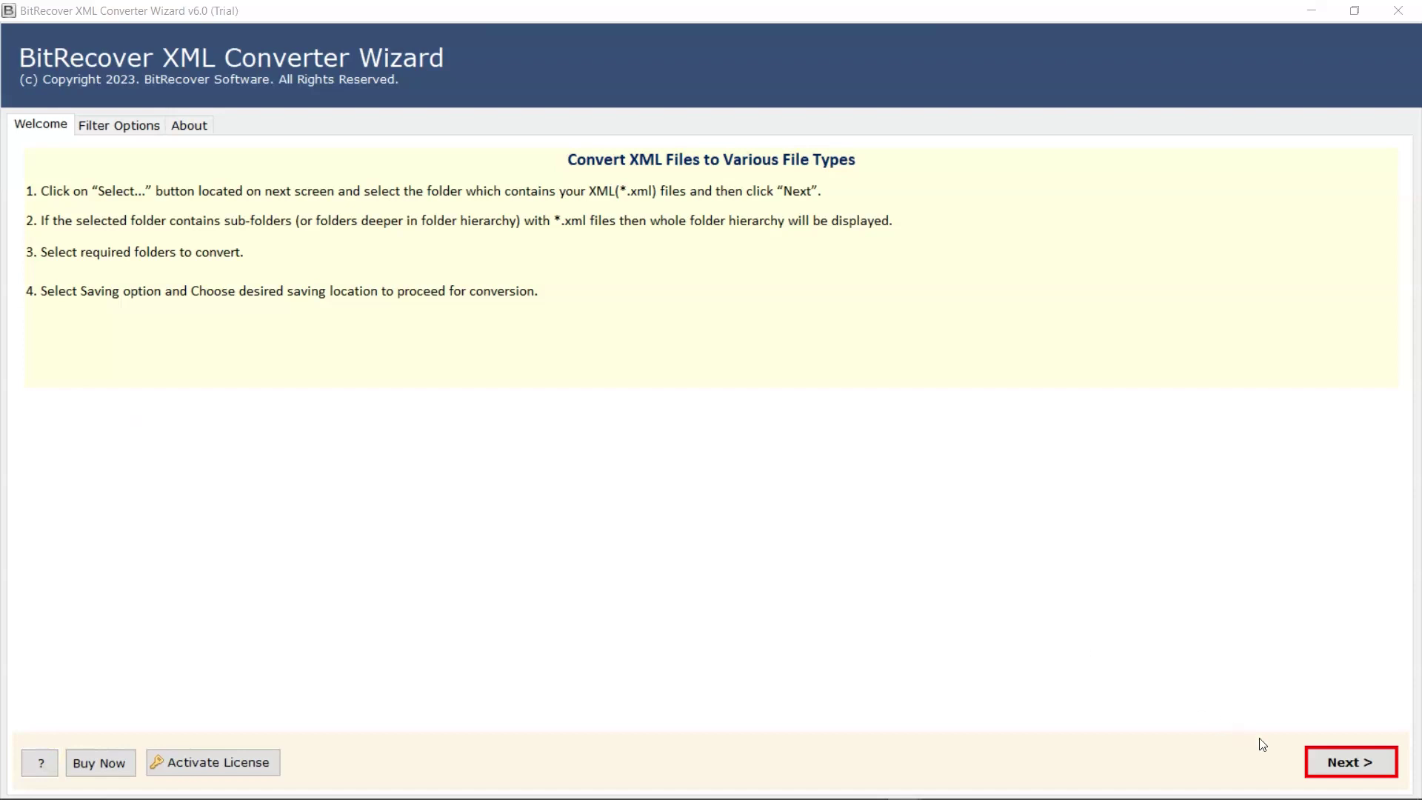
Advance past the welcome page to the Select File(s) page
left_click(1312, 759)
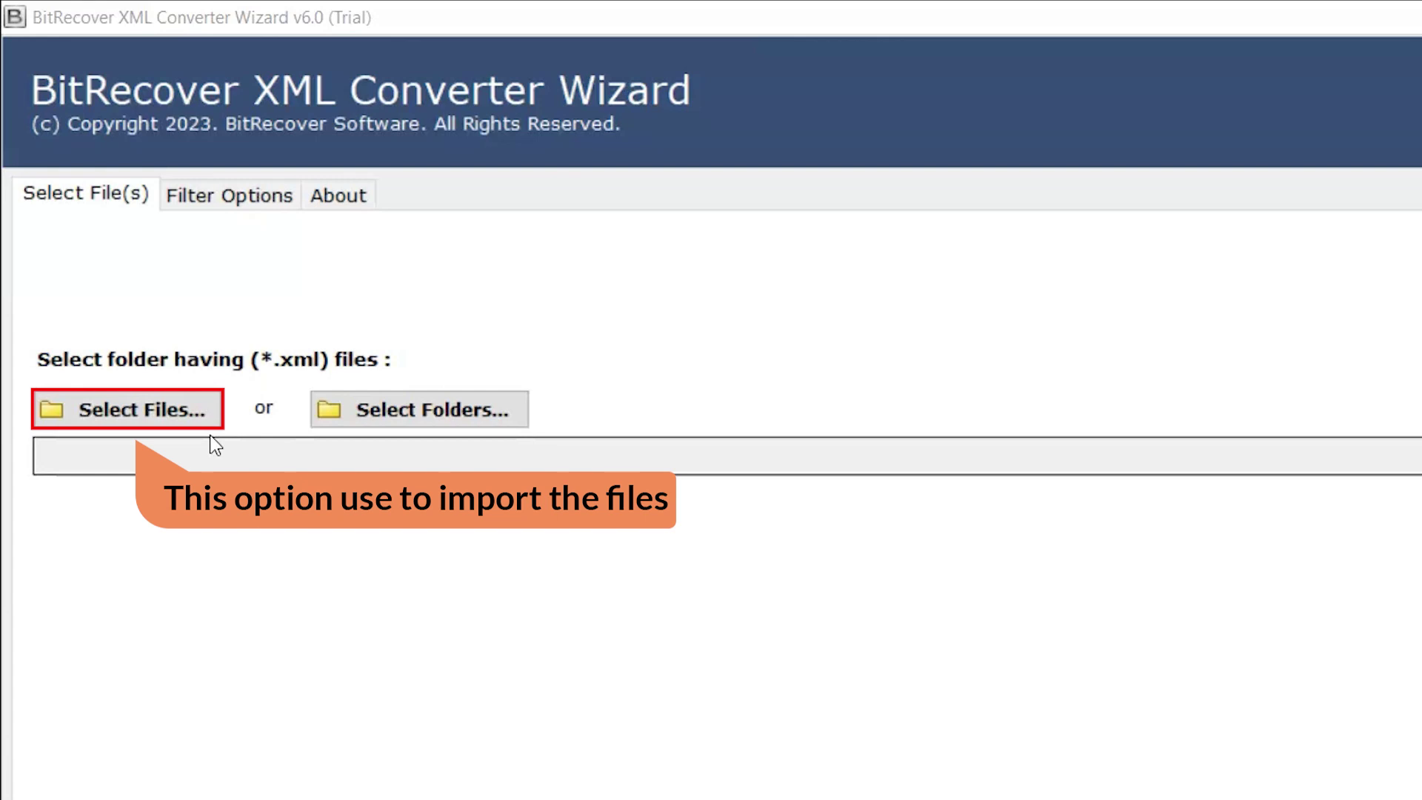
Load the Bloomberg Email Backup folder as the XML source so its subfolders are listed
left_click(198, 425)
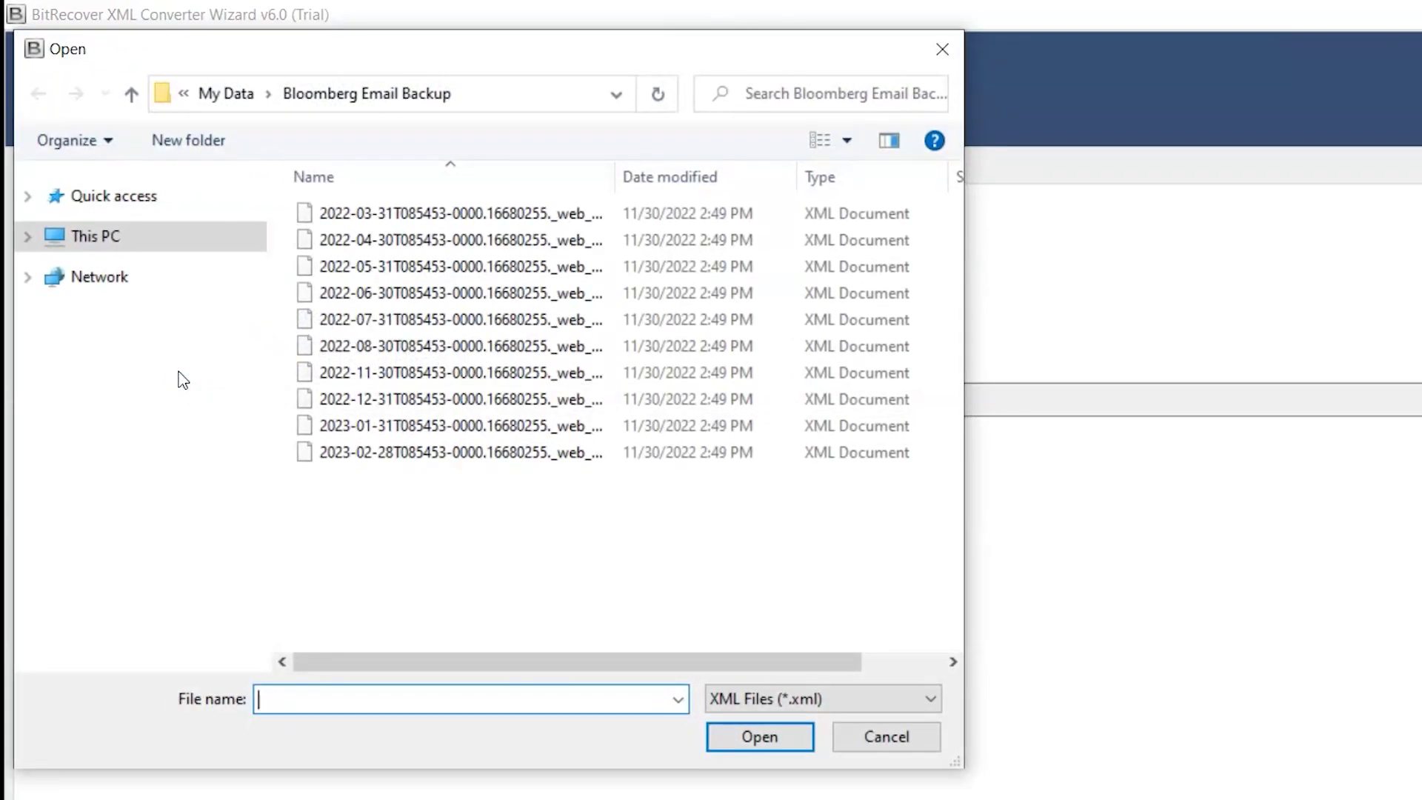
left_click(847, 746)
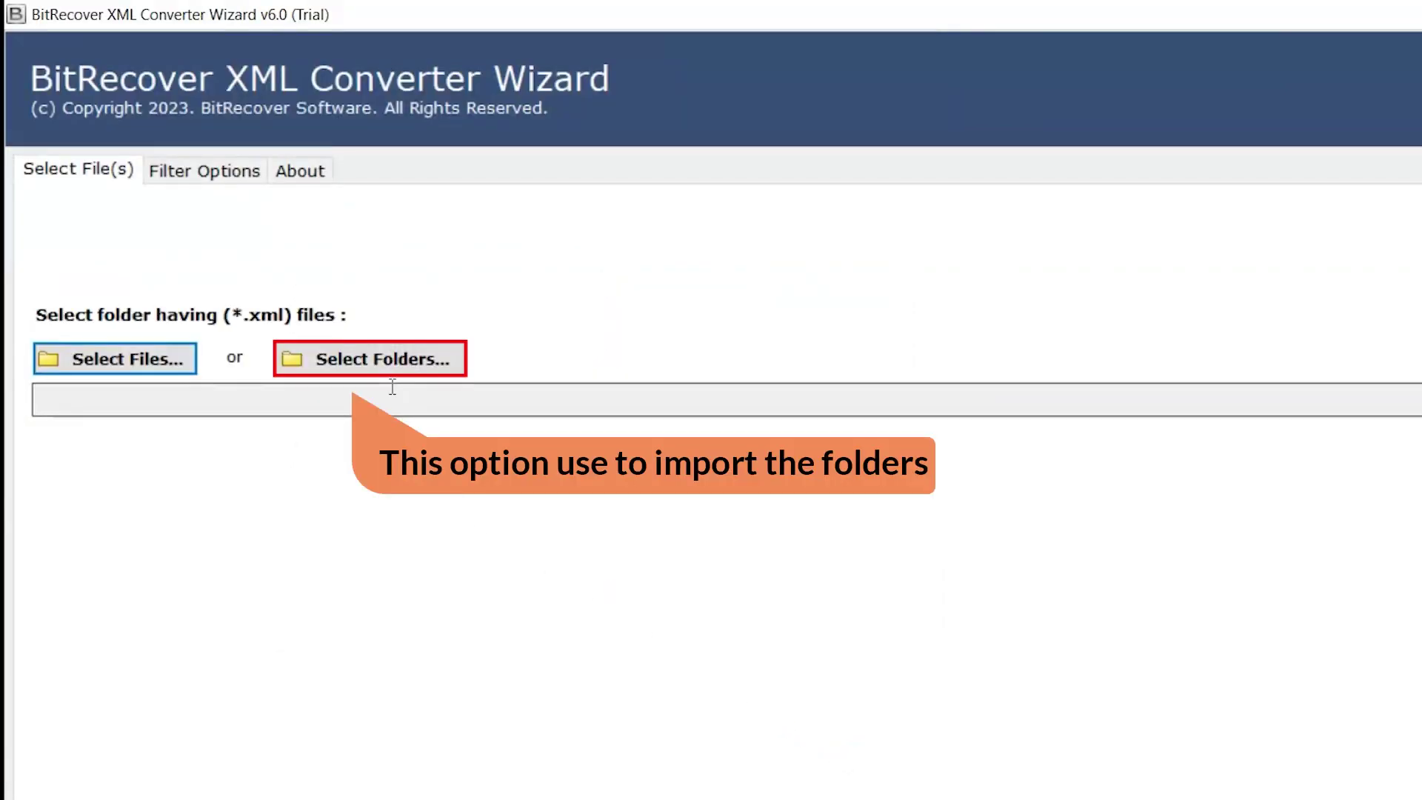
left_click(382, 360)
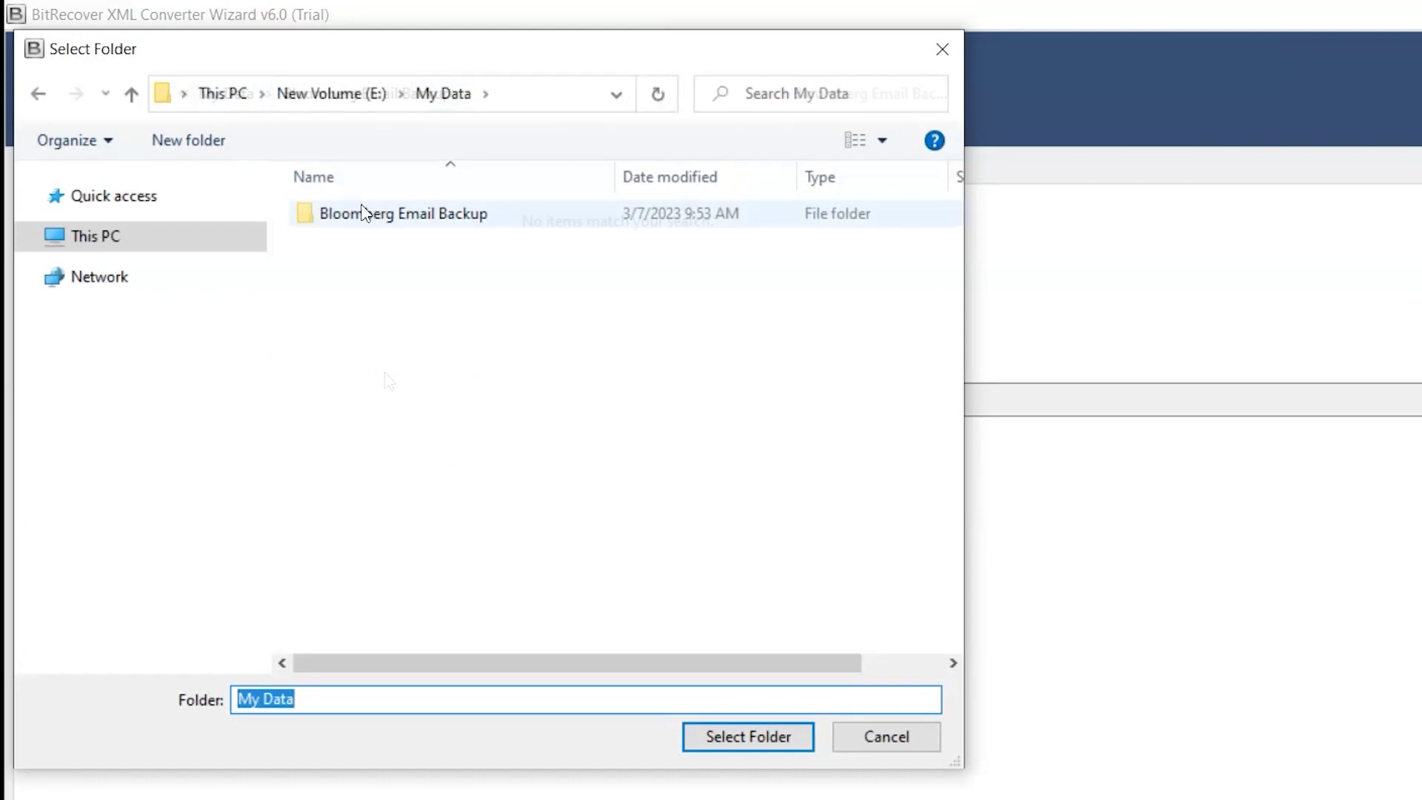
left_click(362, 228)
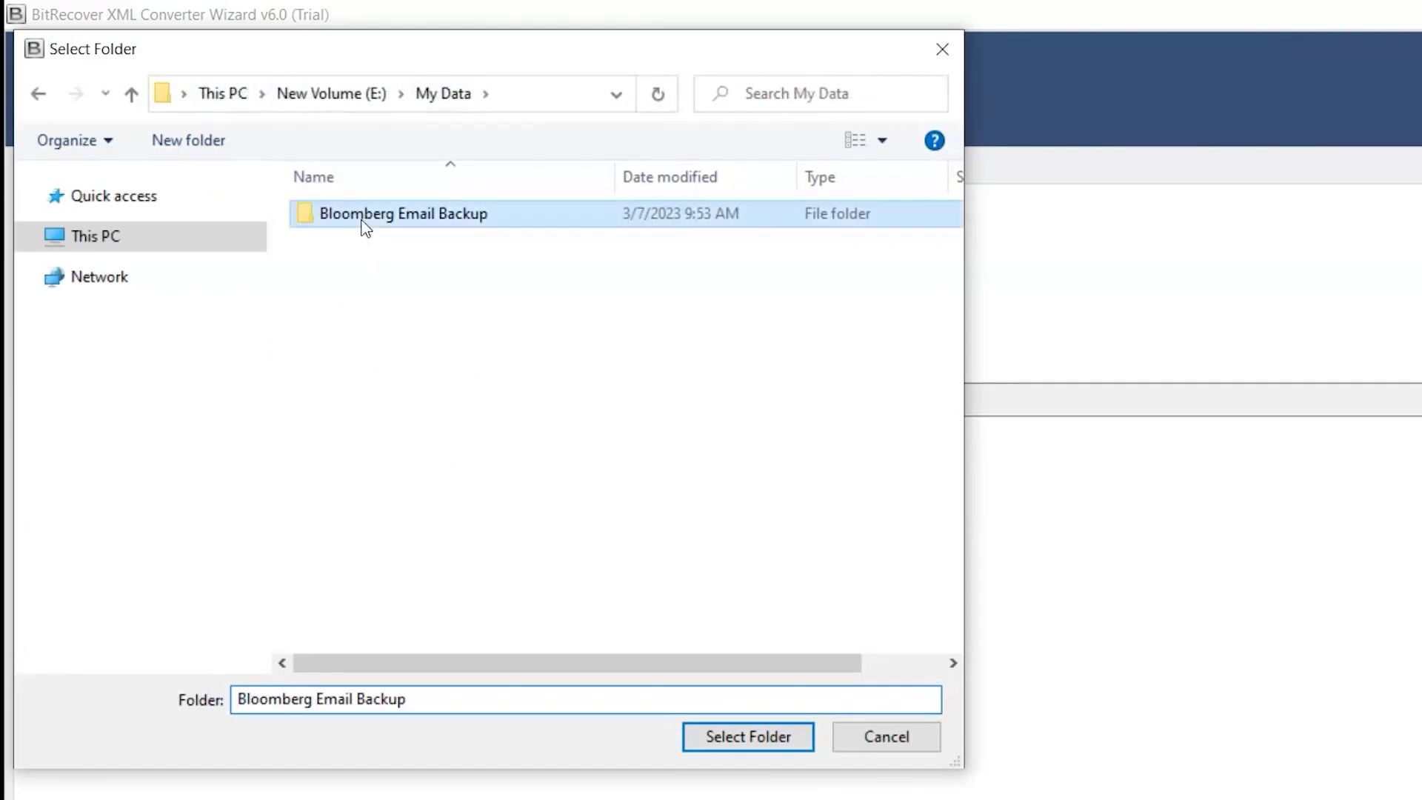
left_click(712, 740)
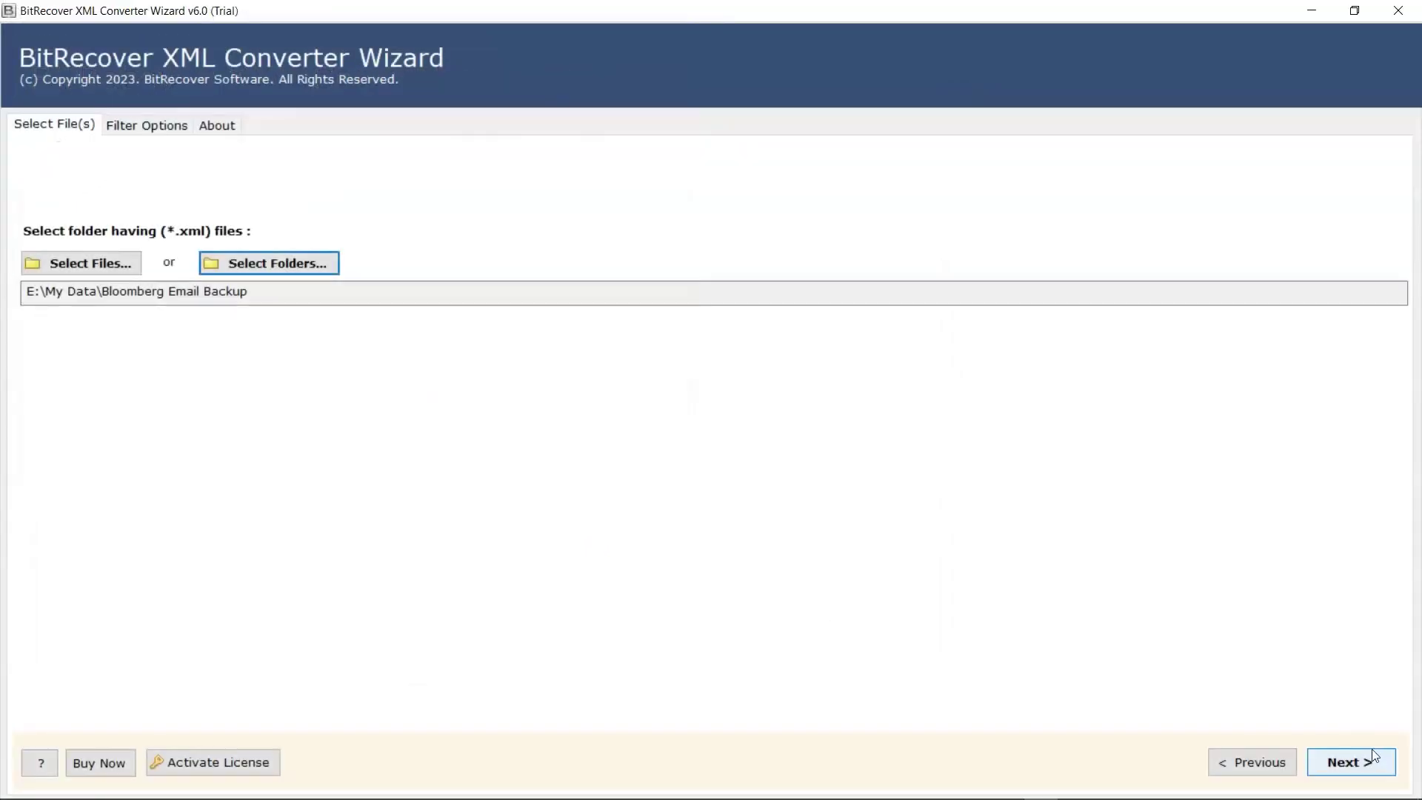
left_click(1350, 761)
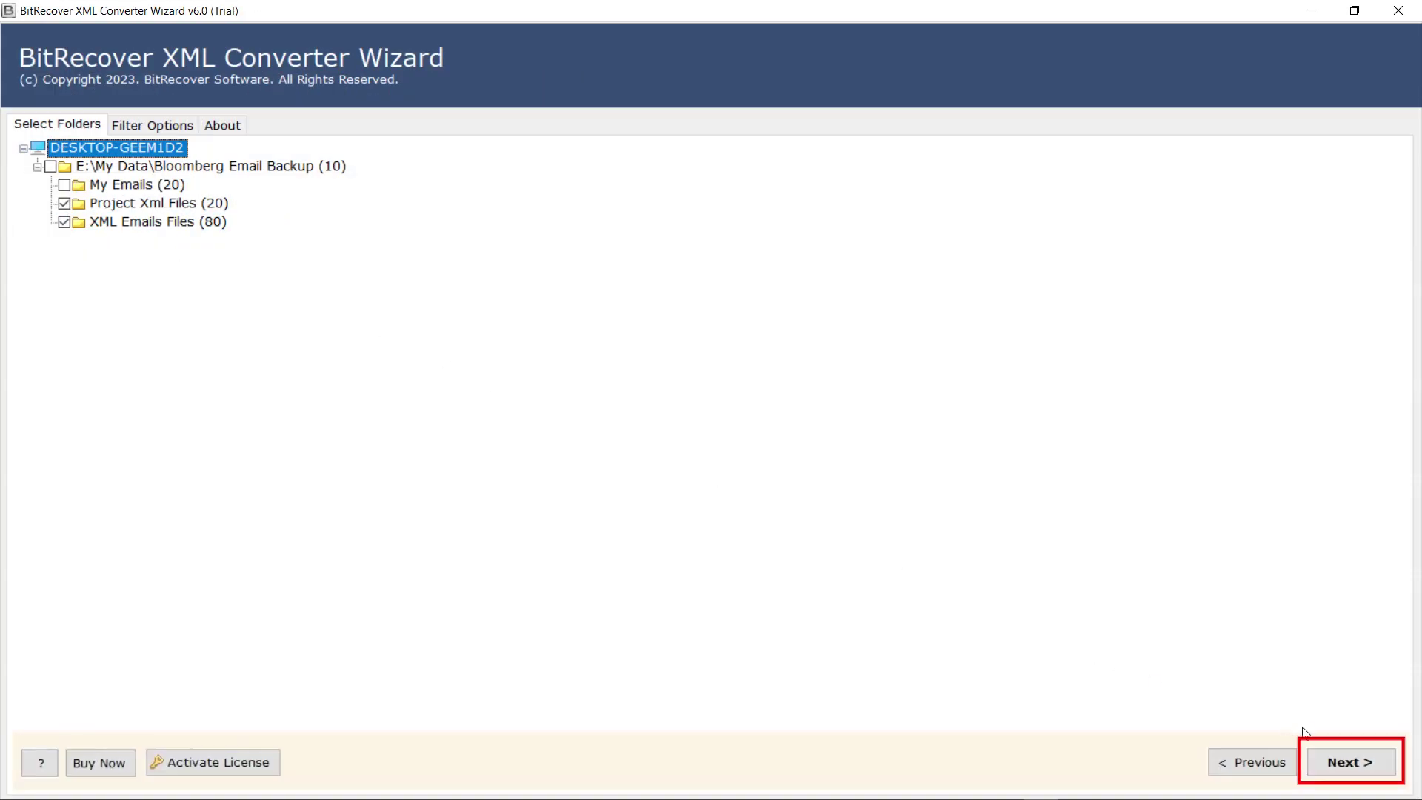
Continue to the saving options with Project Xml Files and XML Emails Files selected
left_click(1322, 760)
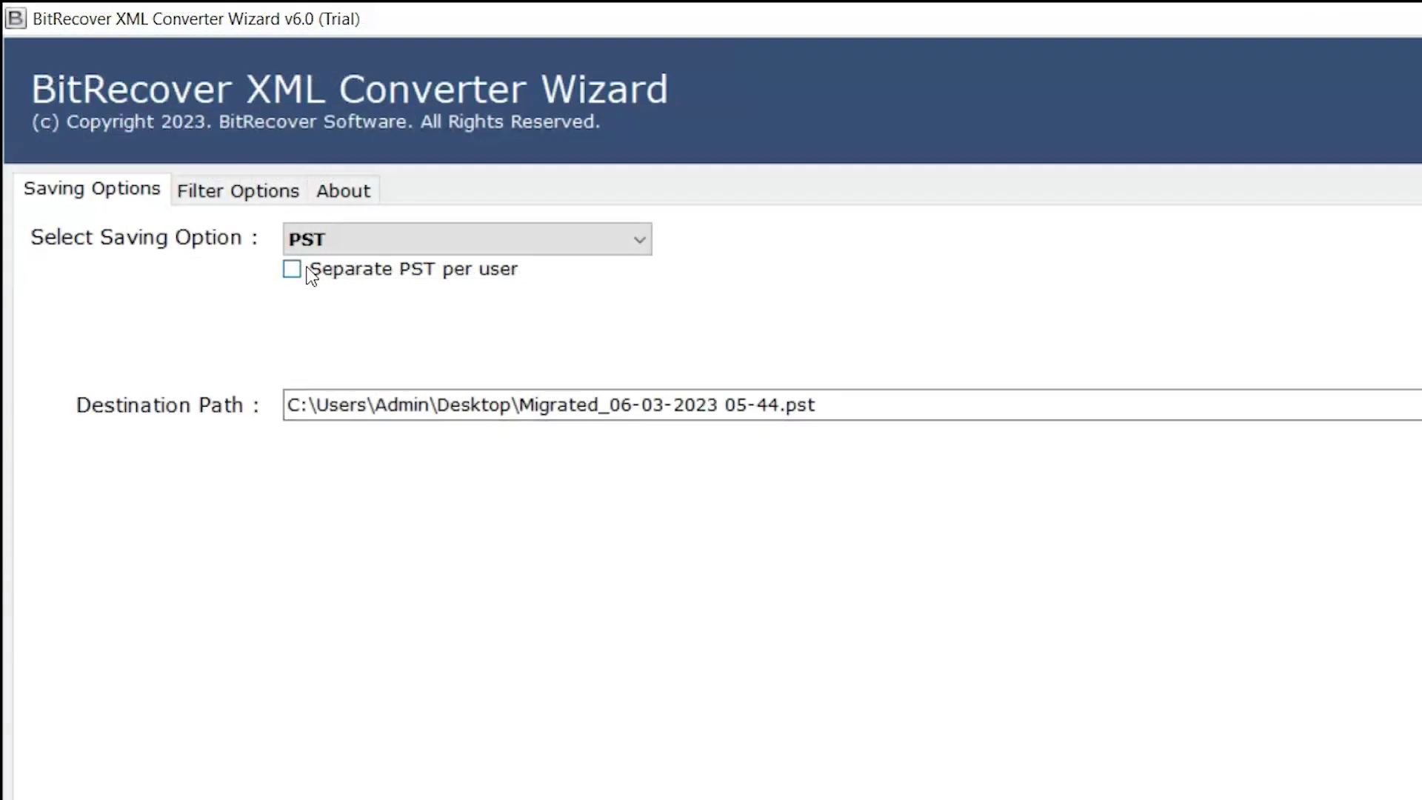
Leave Separate PST per user off and show the list of output formats
left_click(293, 269)
left_click(299, 264)
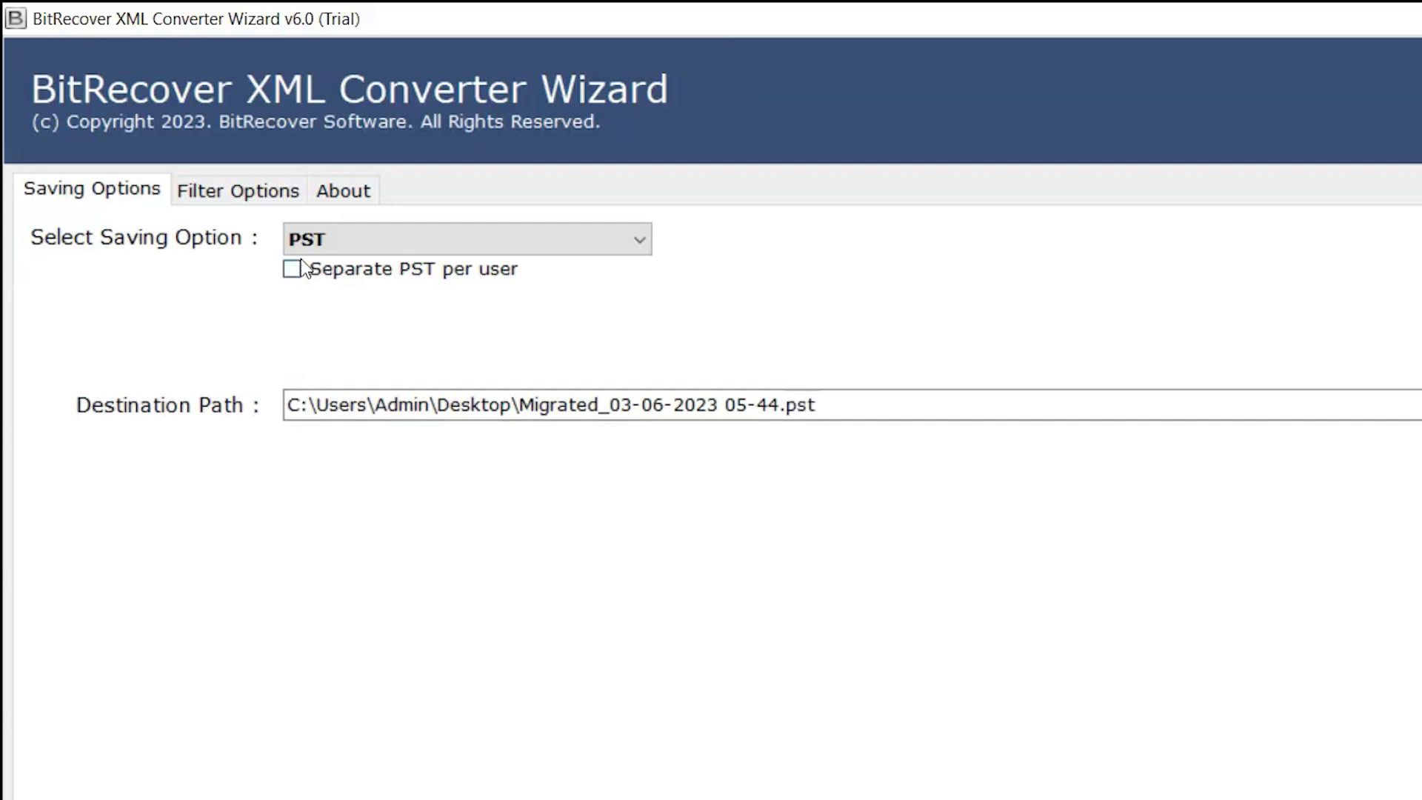
left_click(641, 241)
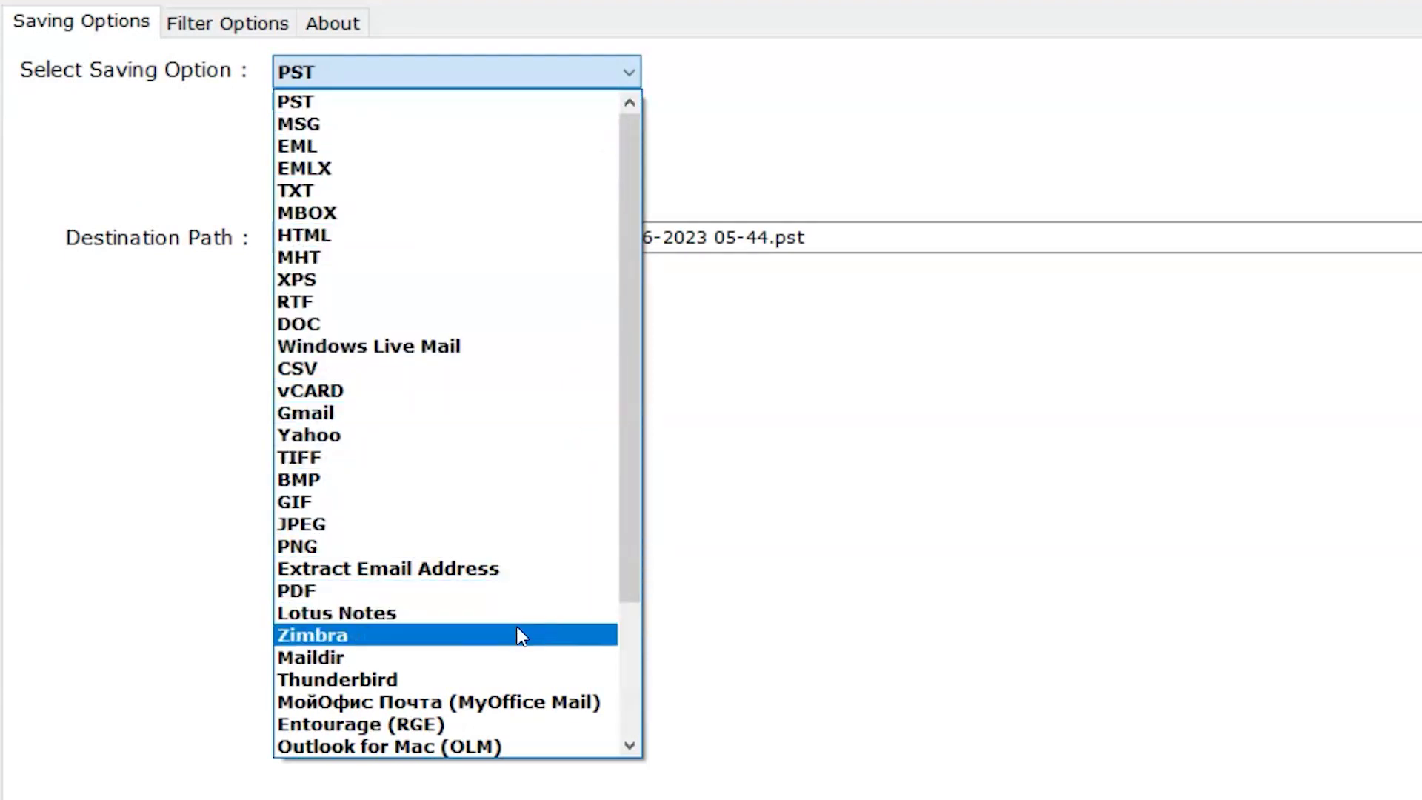
Choose PDF output named by Subject + Date (dd-mm-yyyy), with Save in Same Source Folder off
left_click(351, 596)
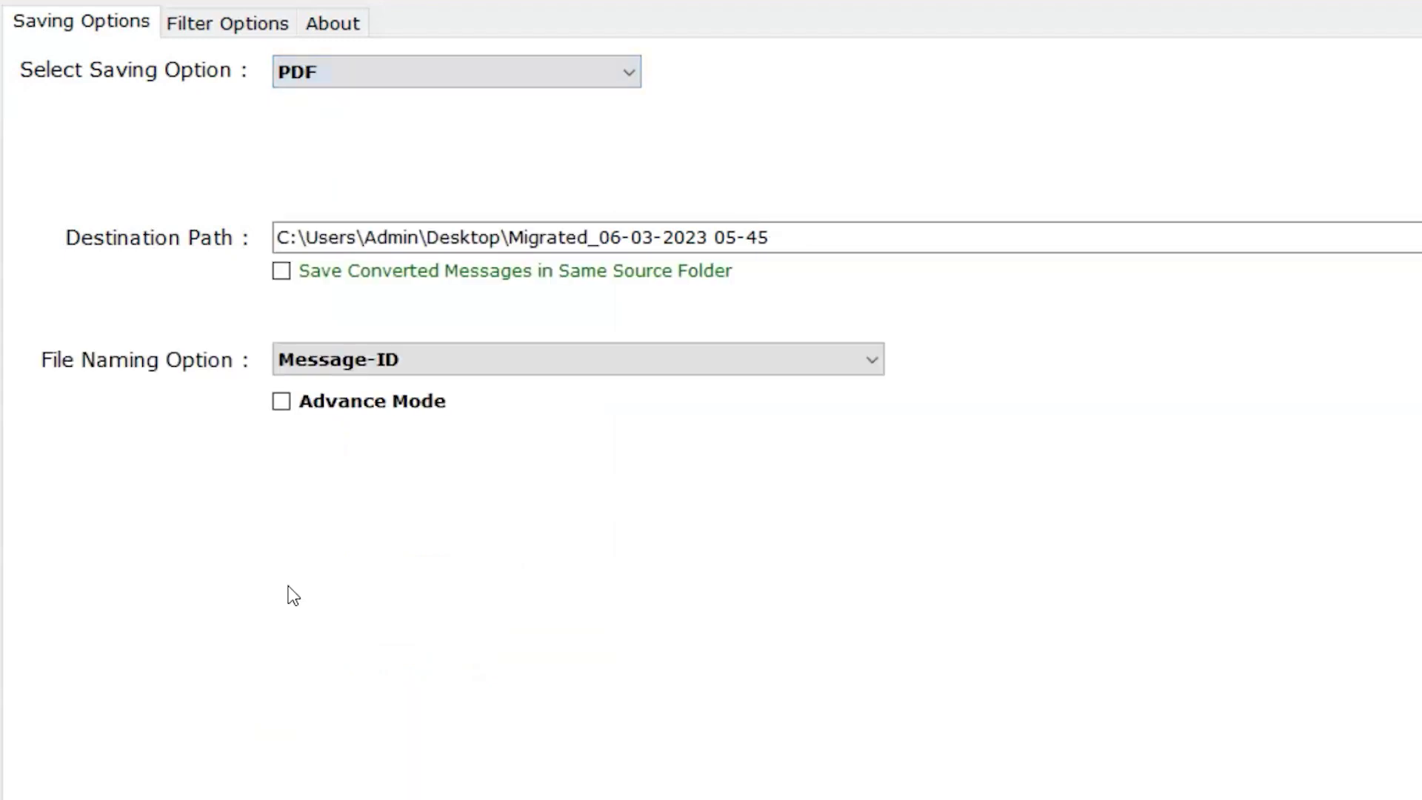
left_click(275, 280)
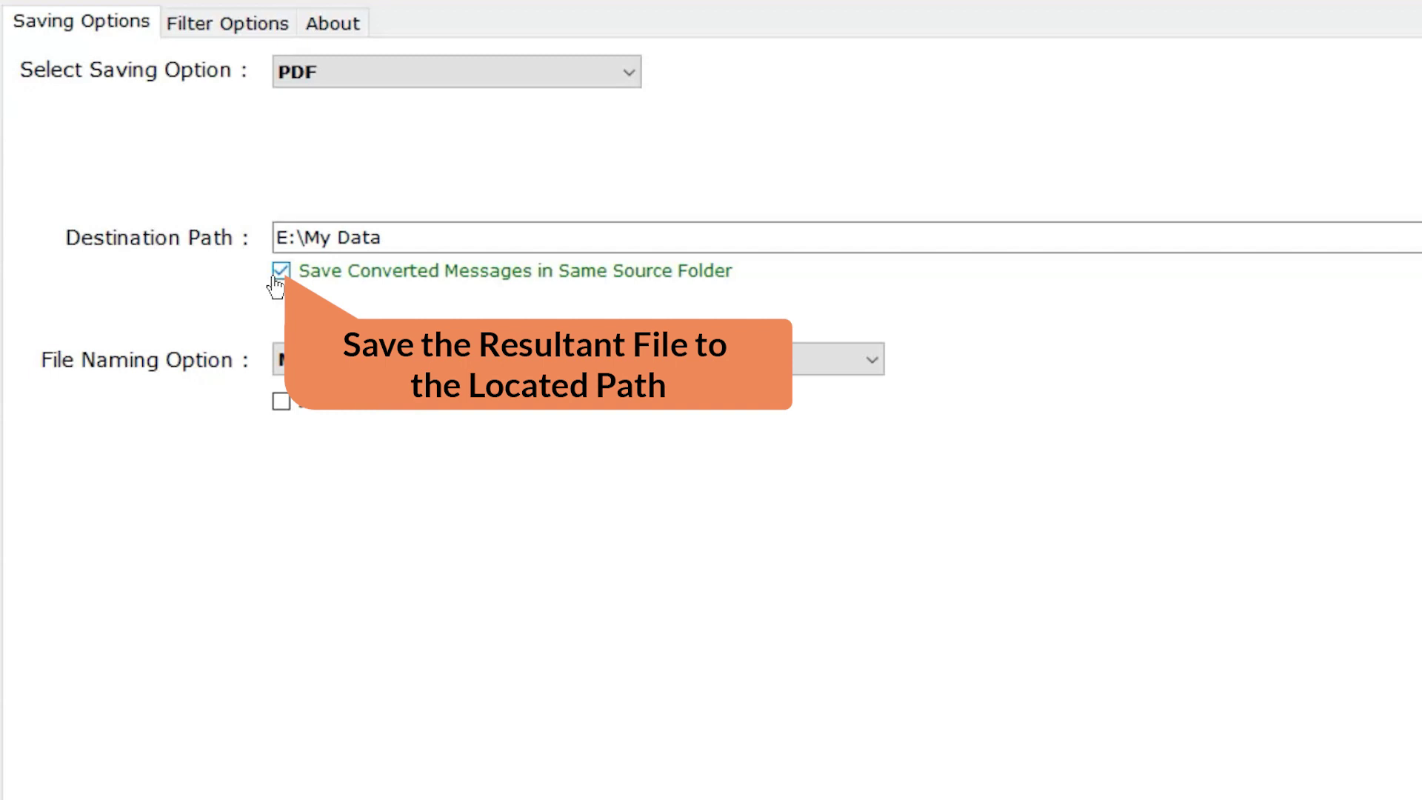
left_click(276, 280)
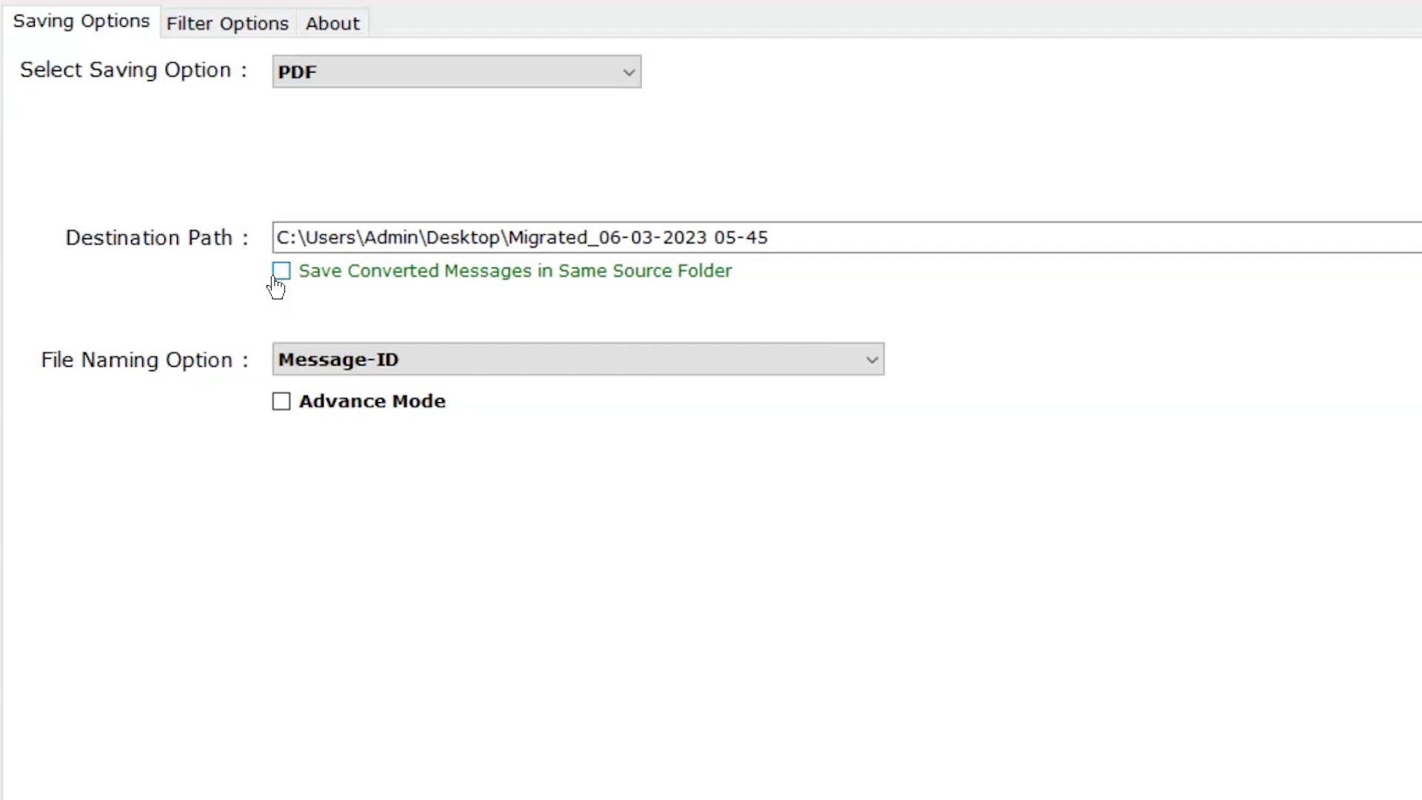
left_click(536, 370)
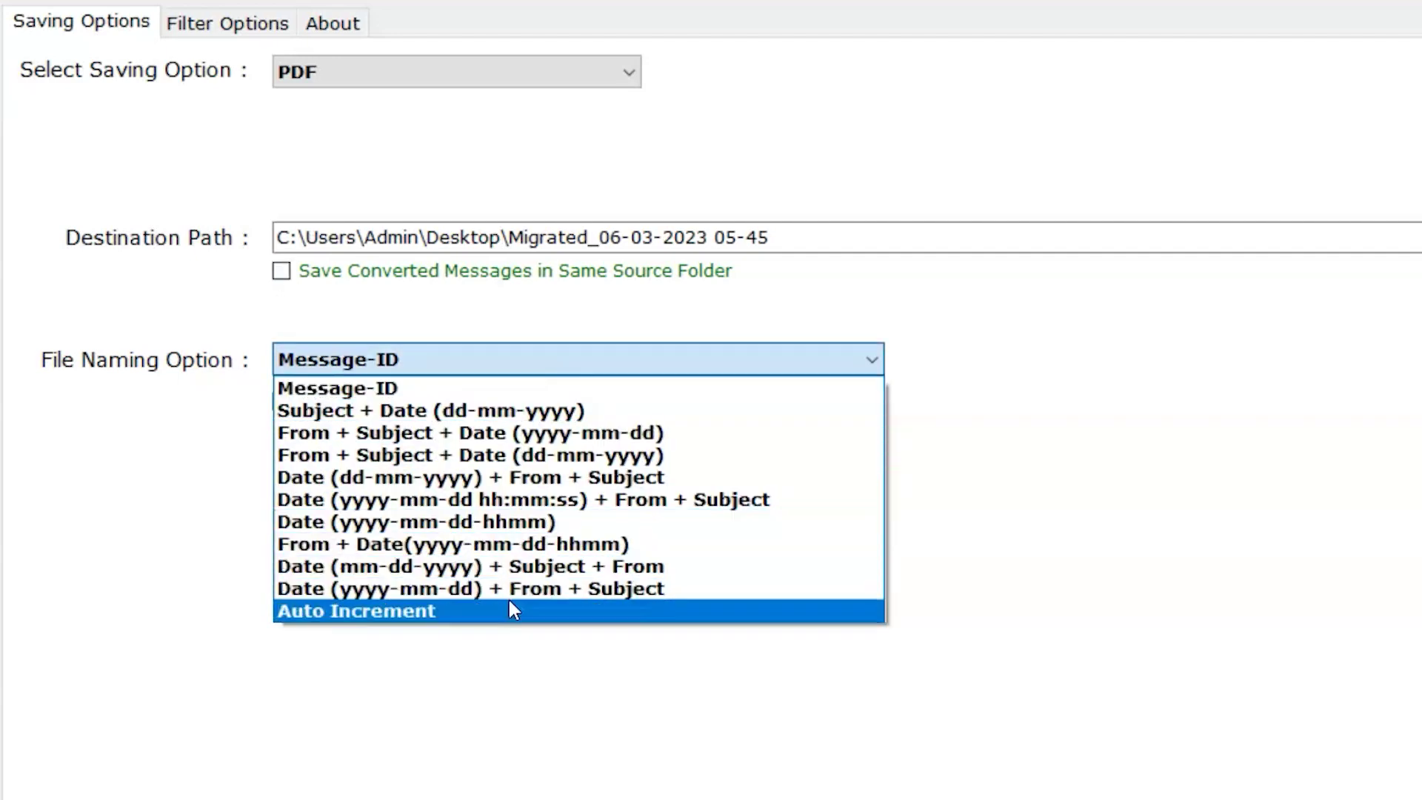
left_click(537, 411)
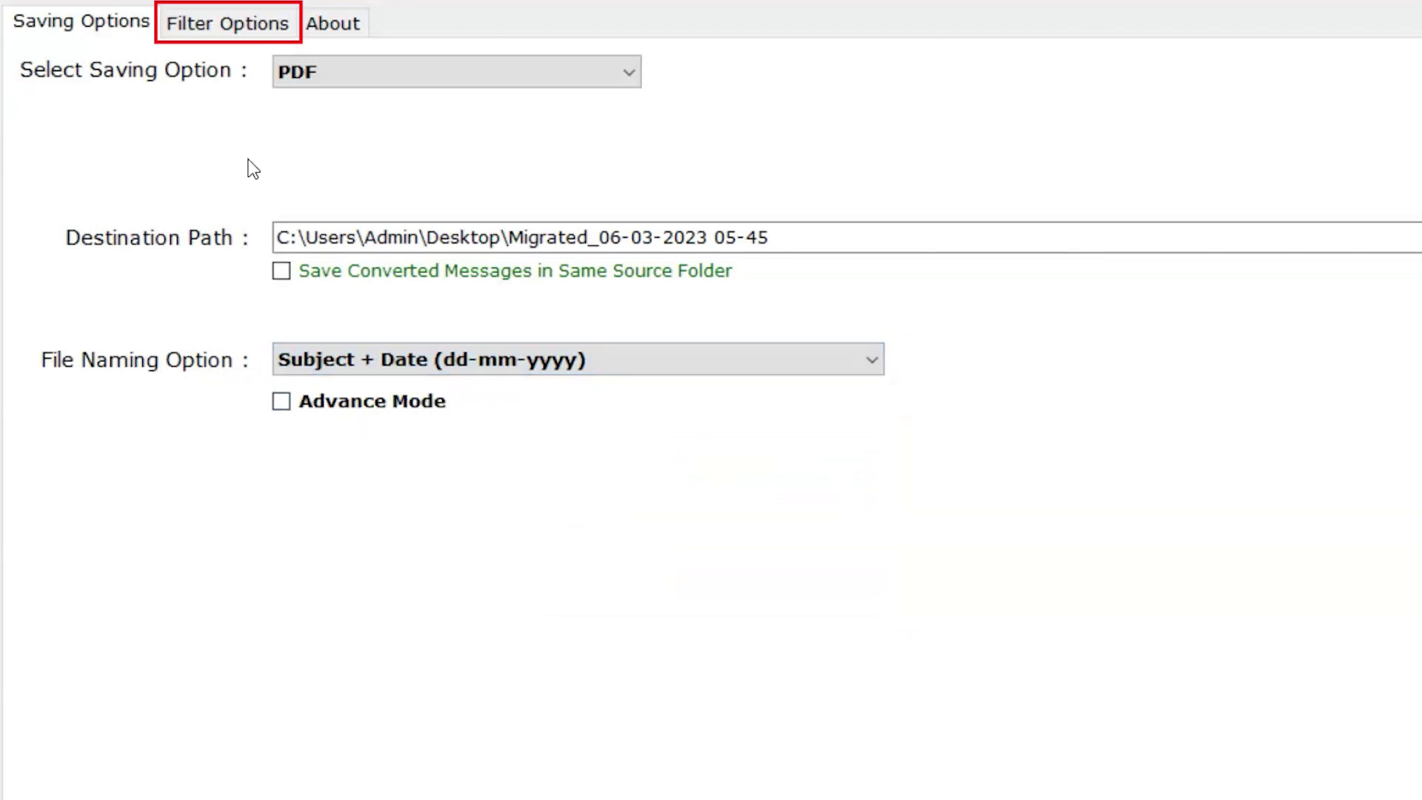
Enable advanced date-range filtering with a start date of July 21, 2022
left_click(246, 38)
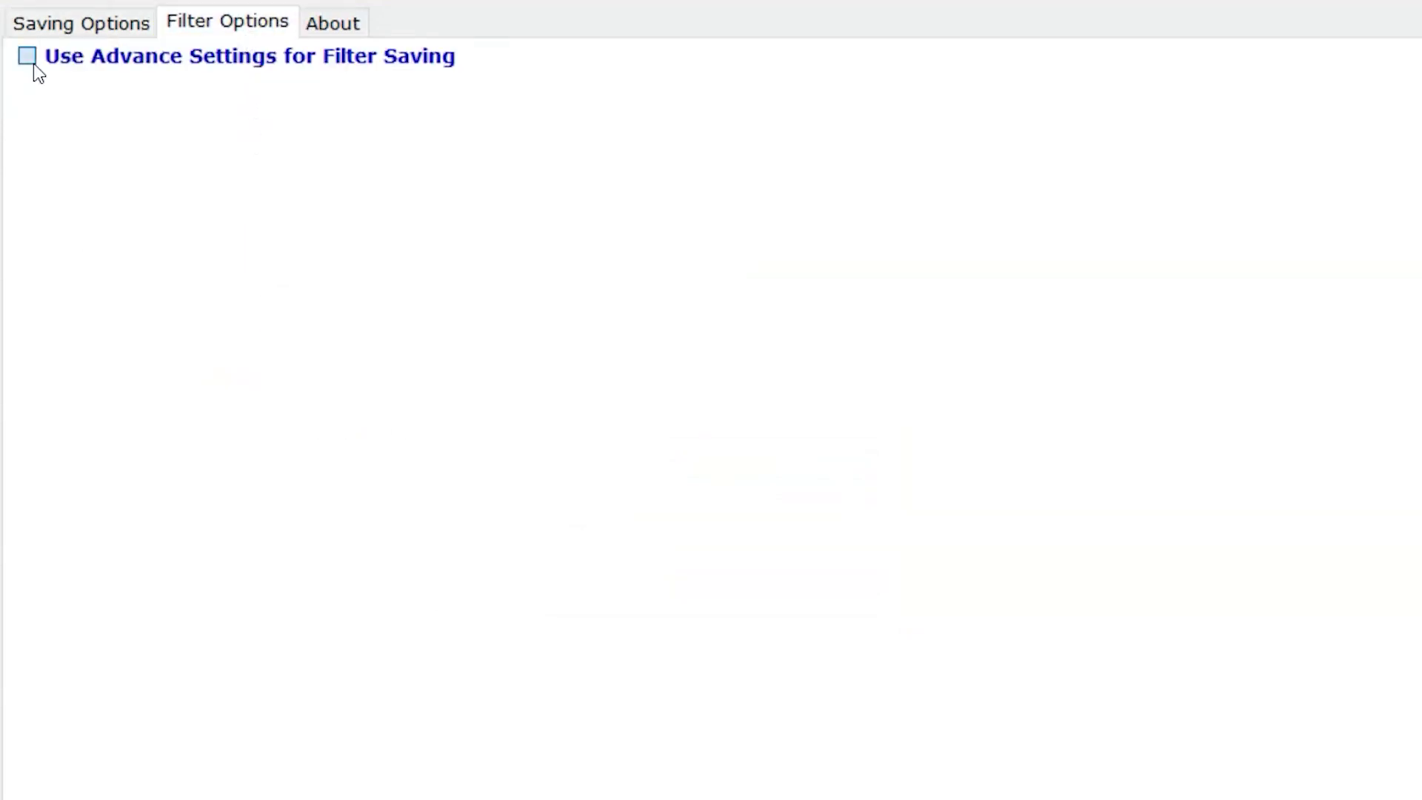
left_click(33, 63)
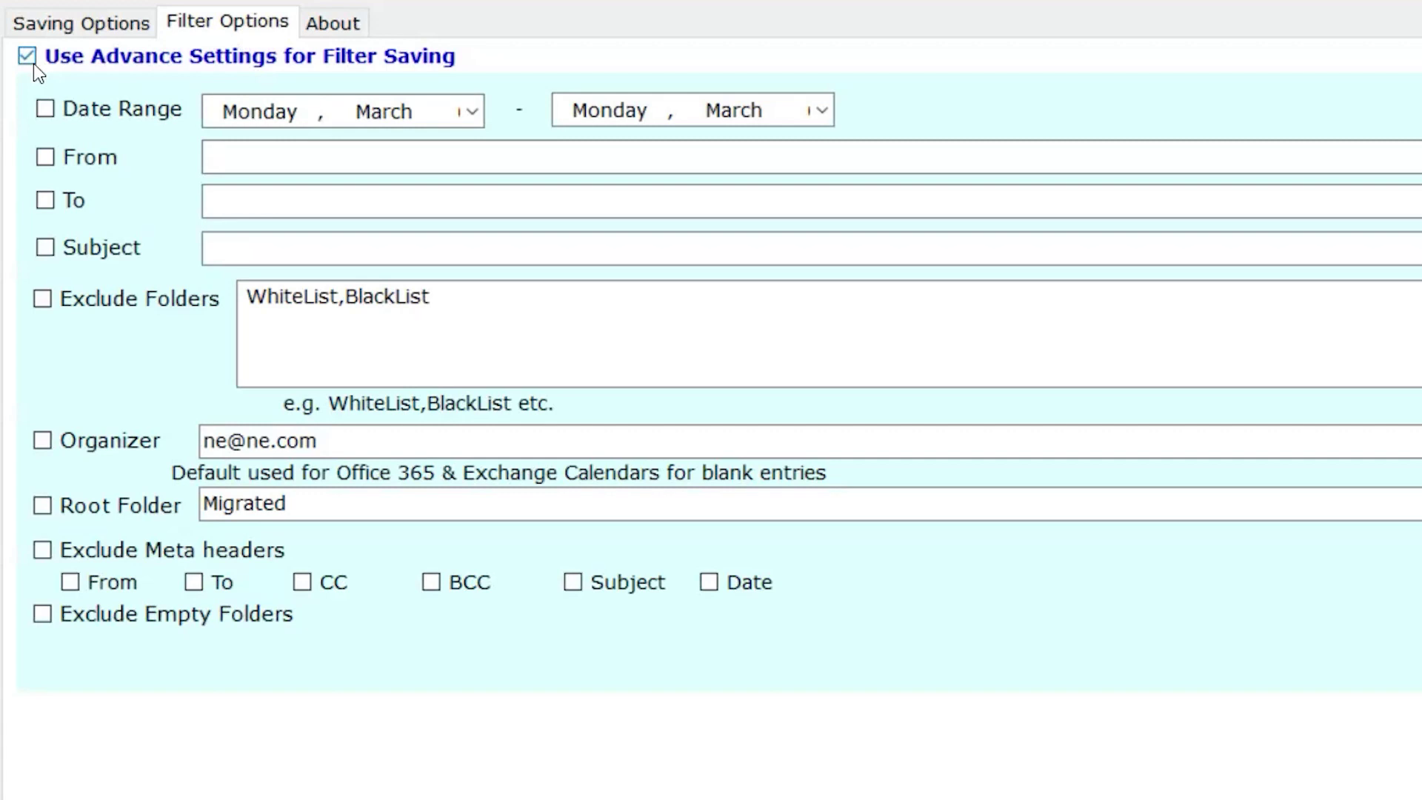
left_click(45, 111)
left_click(472, 111)
double_click(382, 156)
left_click(466, 196)
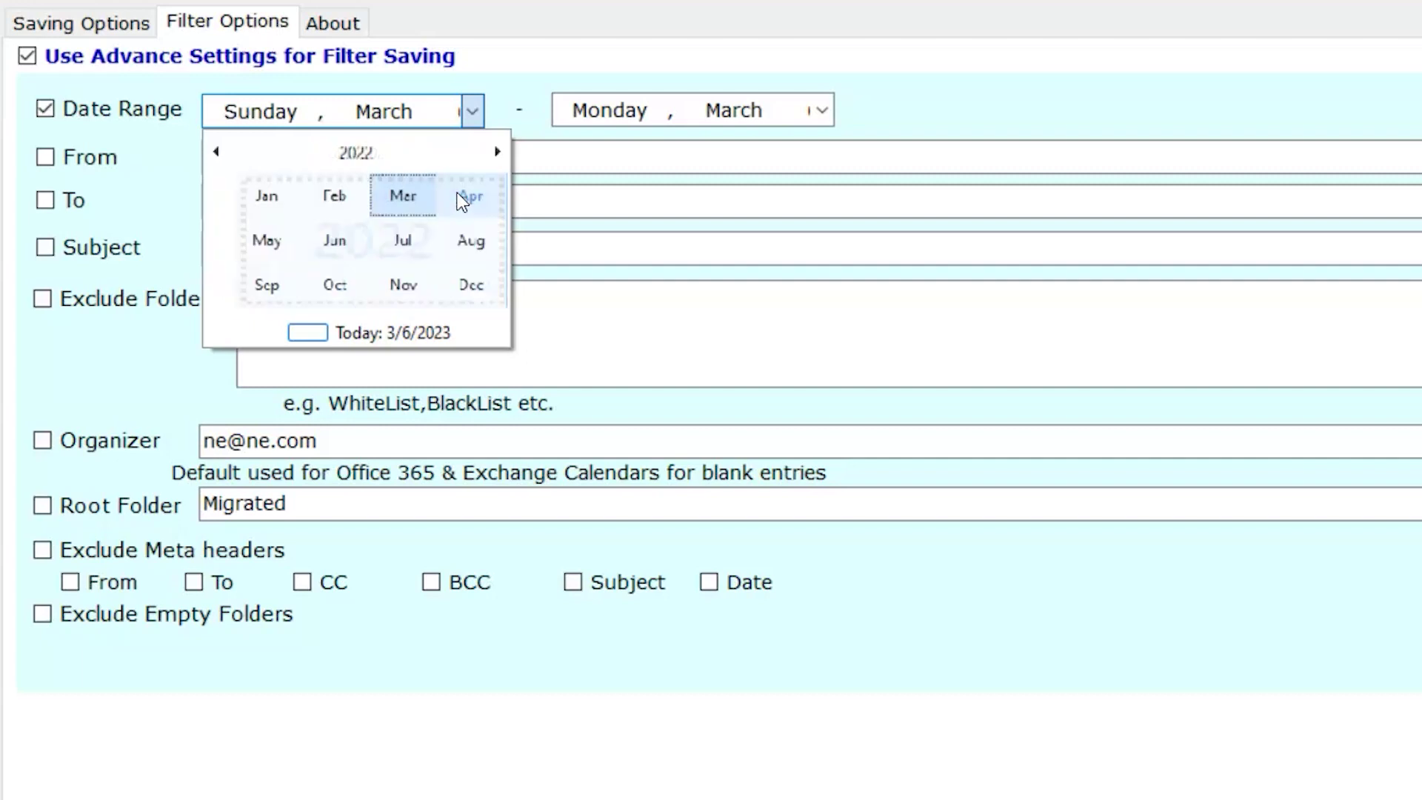
left_click(409, 242)
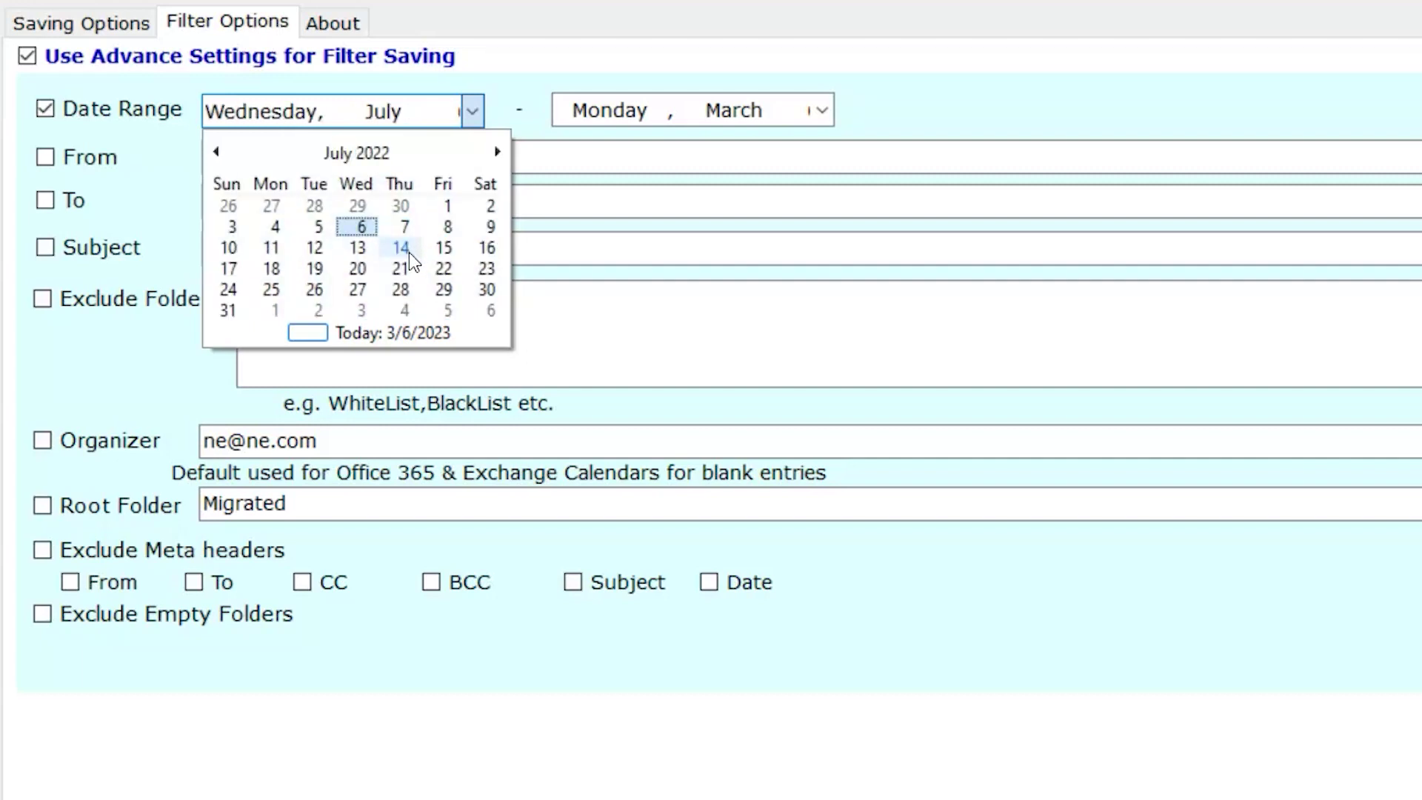
left_click(406, 269)
Set the end date to a November 2022 day and enable the From filter
left_click(822, 110)
left_click(705, 152)
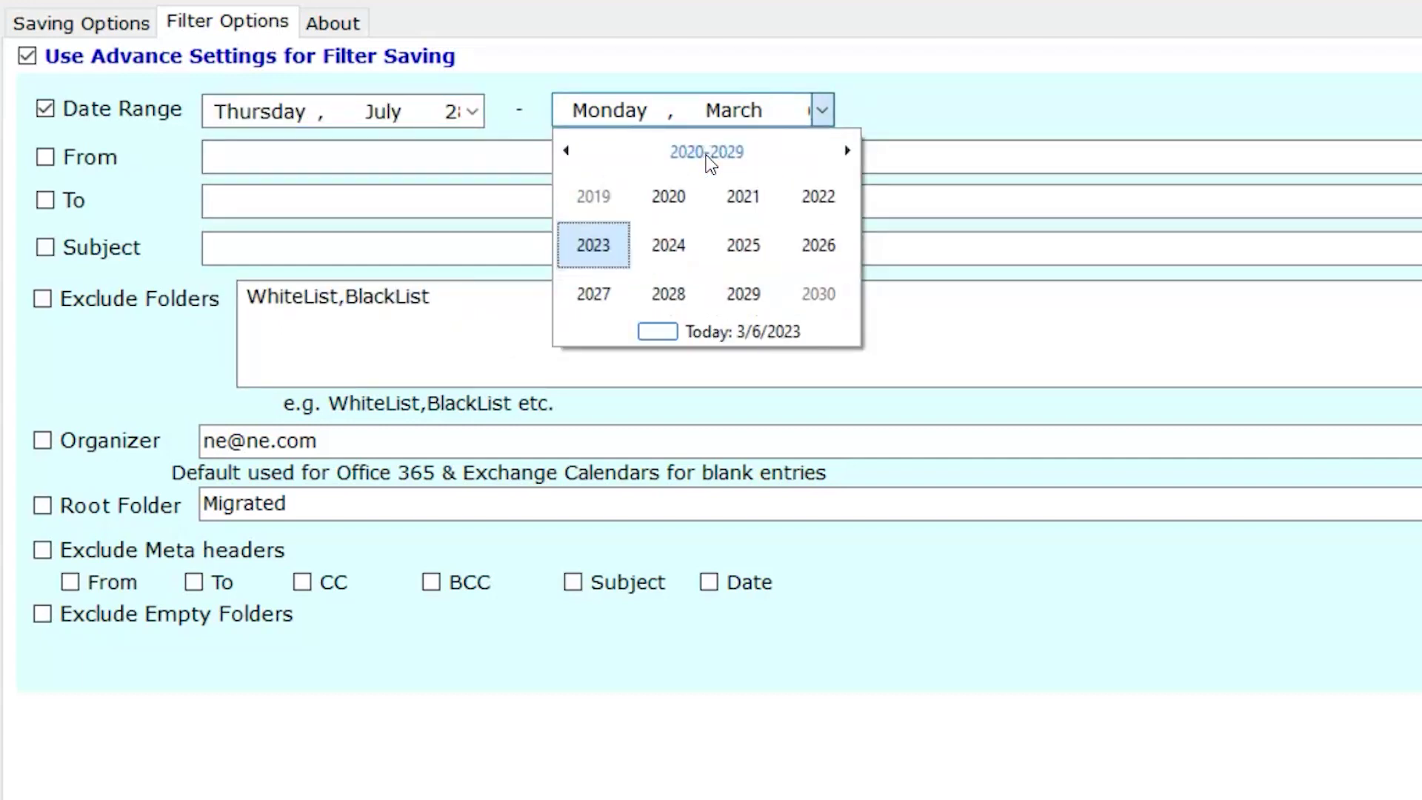
left_click(816, 241)
left_click(744, 294)
left_click(656, 207)
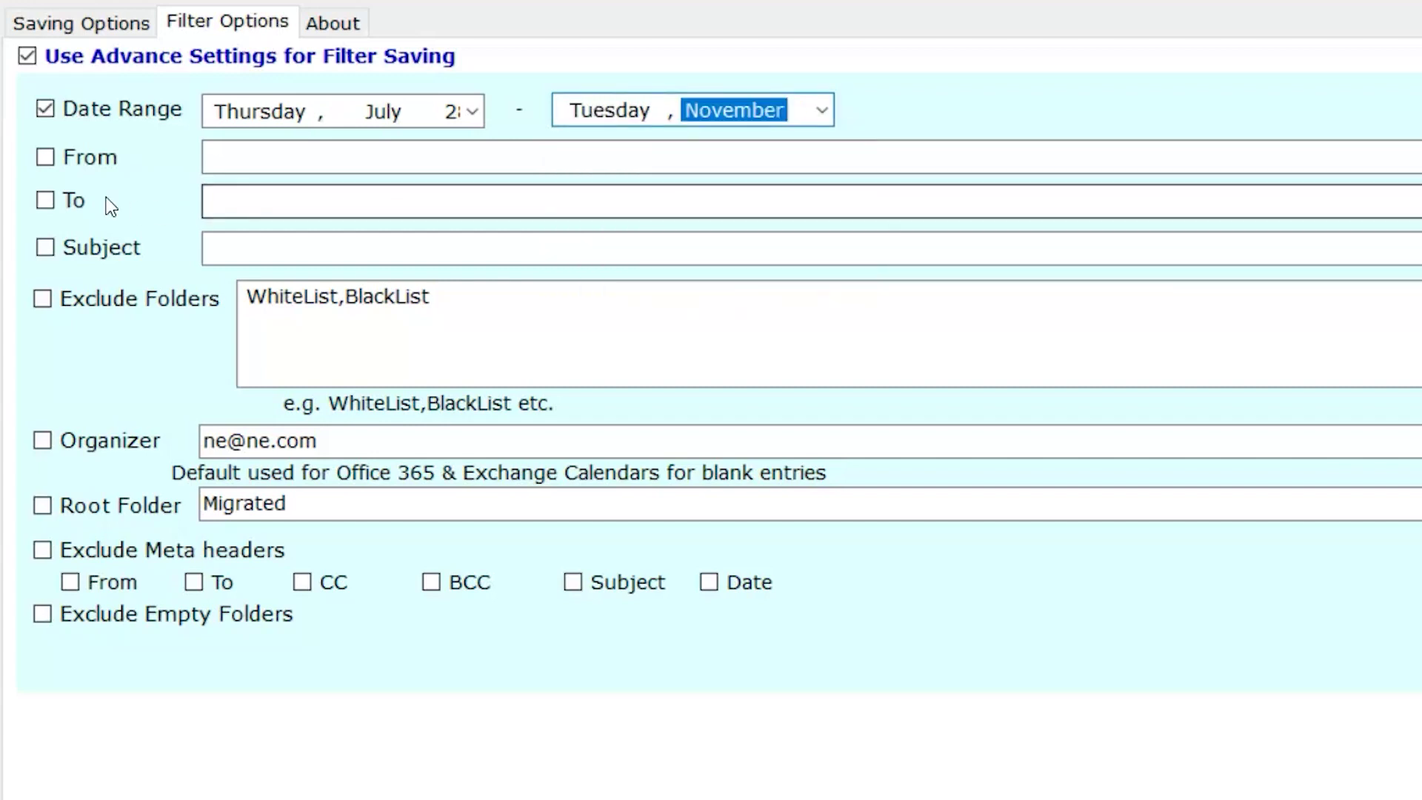
left_click(45, 157)
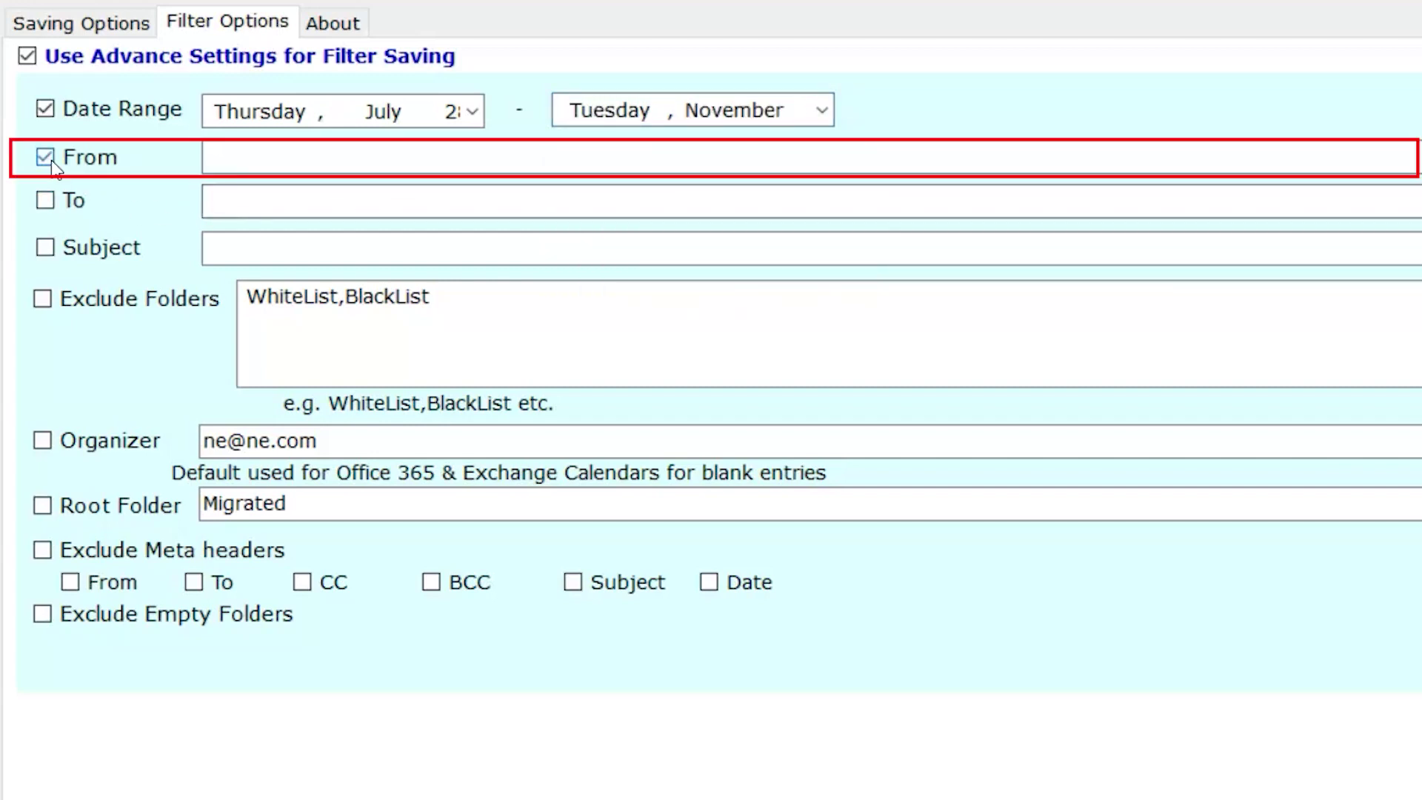
Fill From 'Example@', To 'Example123@', Subject 'Enter your Email's Subjects', and enable Exclude Folders
left_click(222, 149)
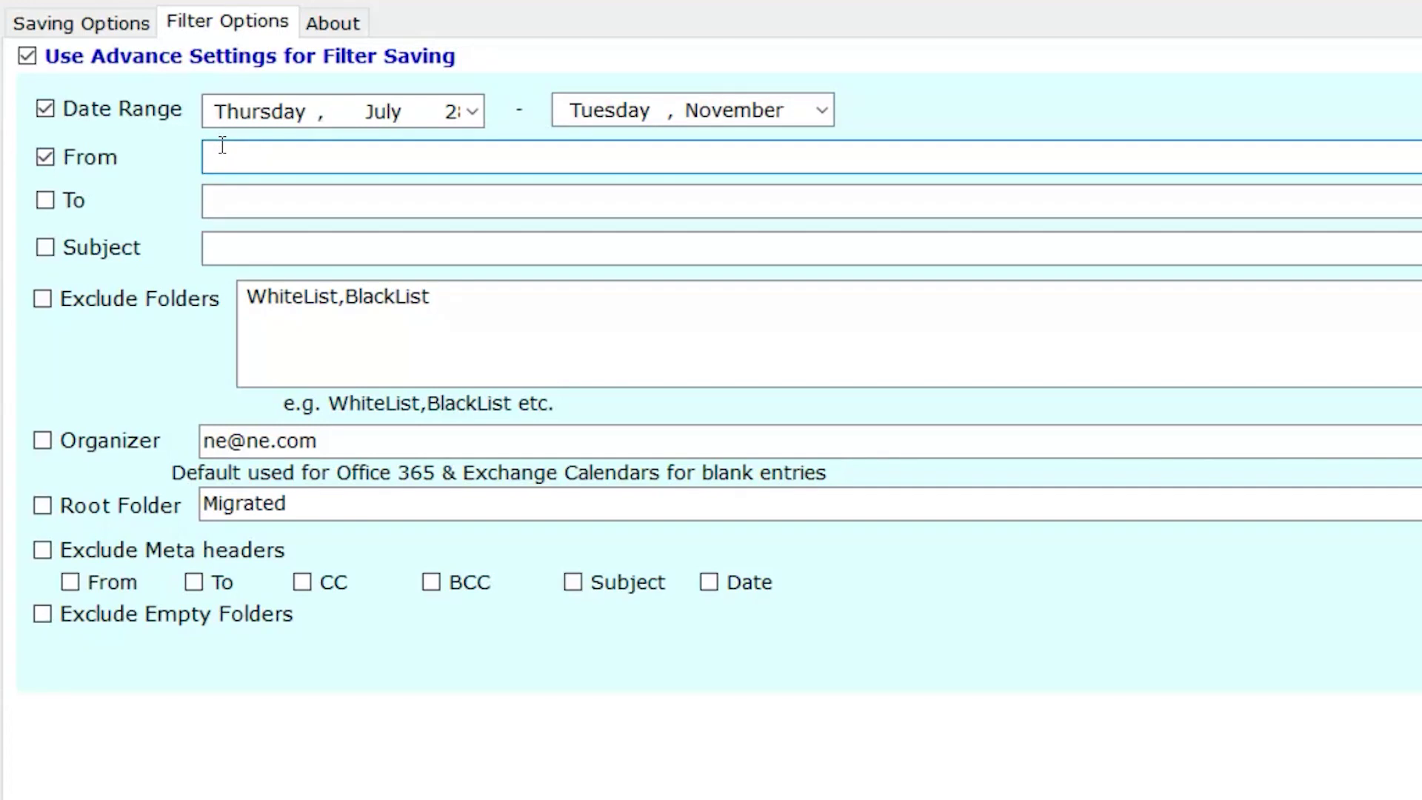
type("Example@")
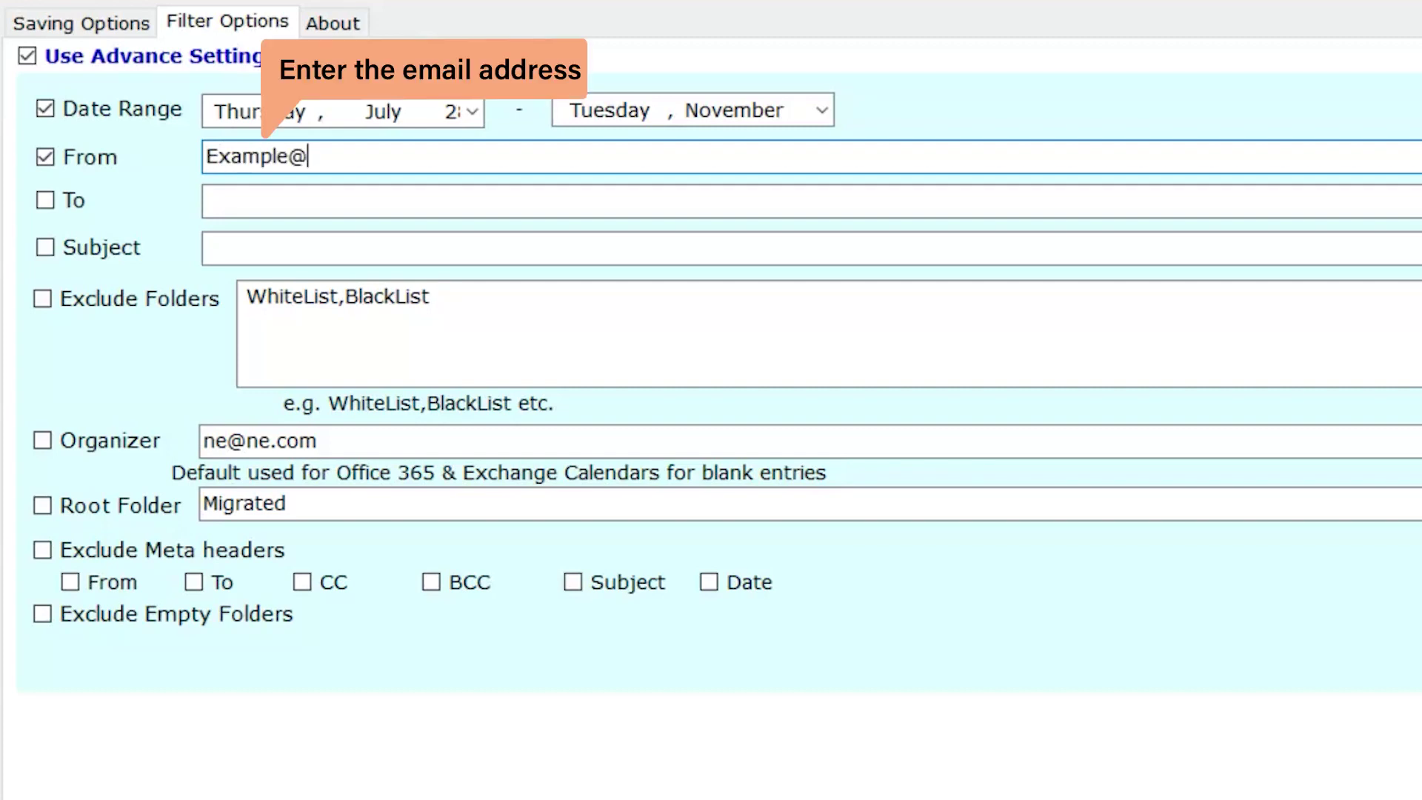
left_click(46, 202)
type("Example1")
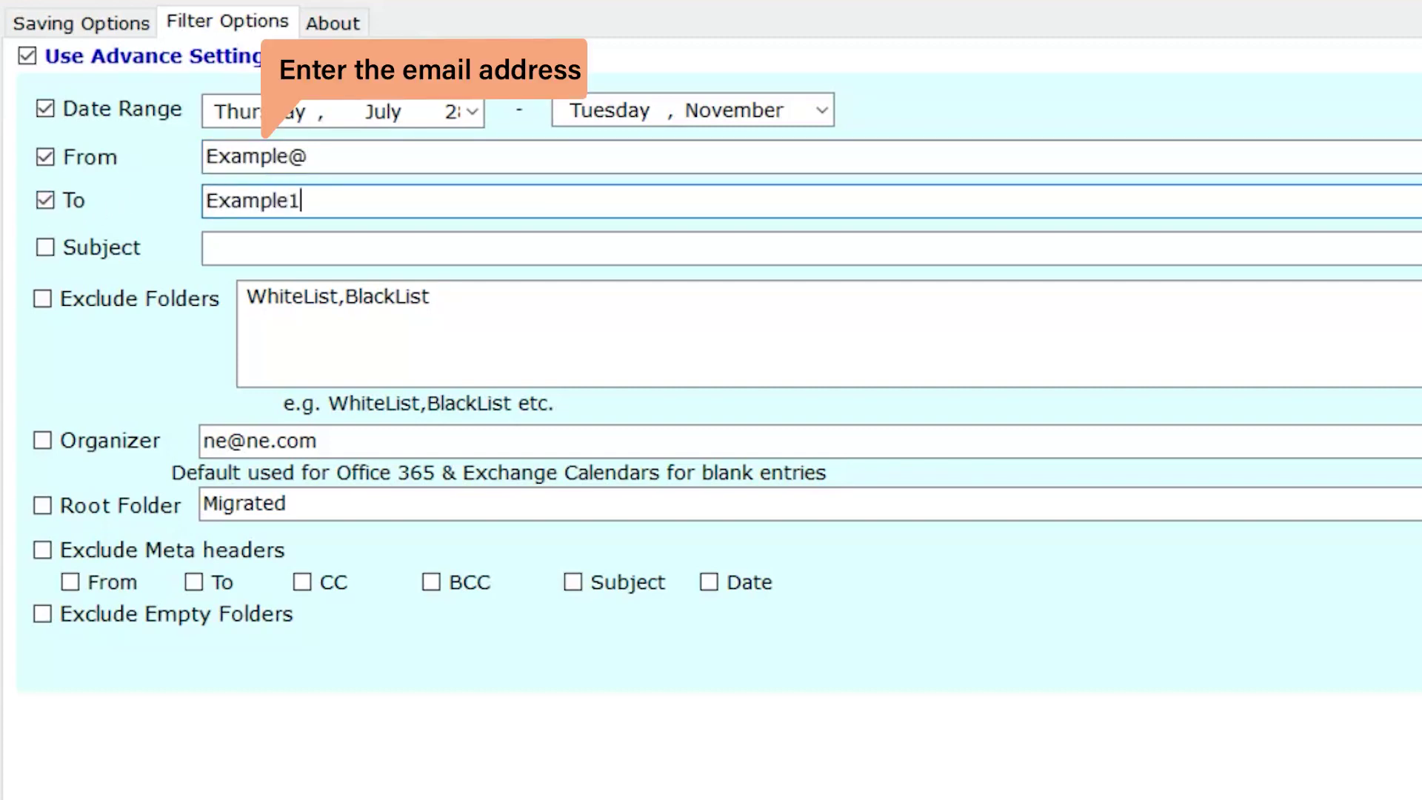
type("23@")
left_click(46, 247)
type("Ente")
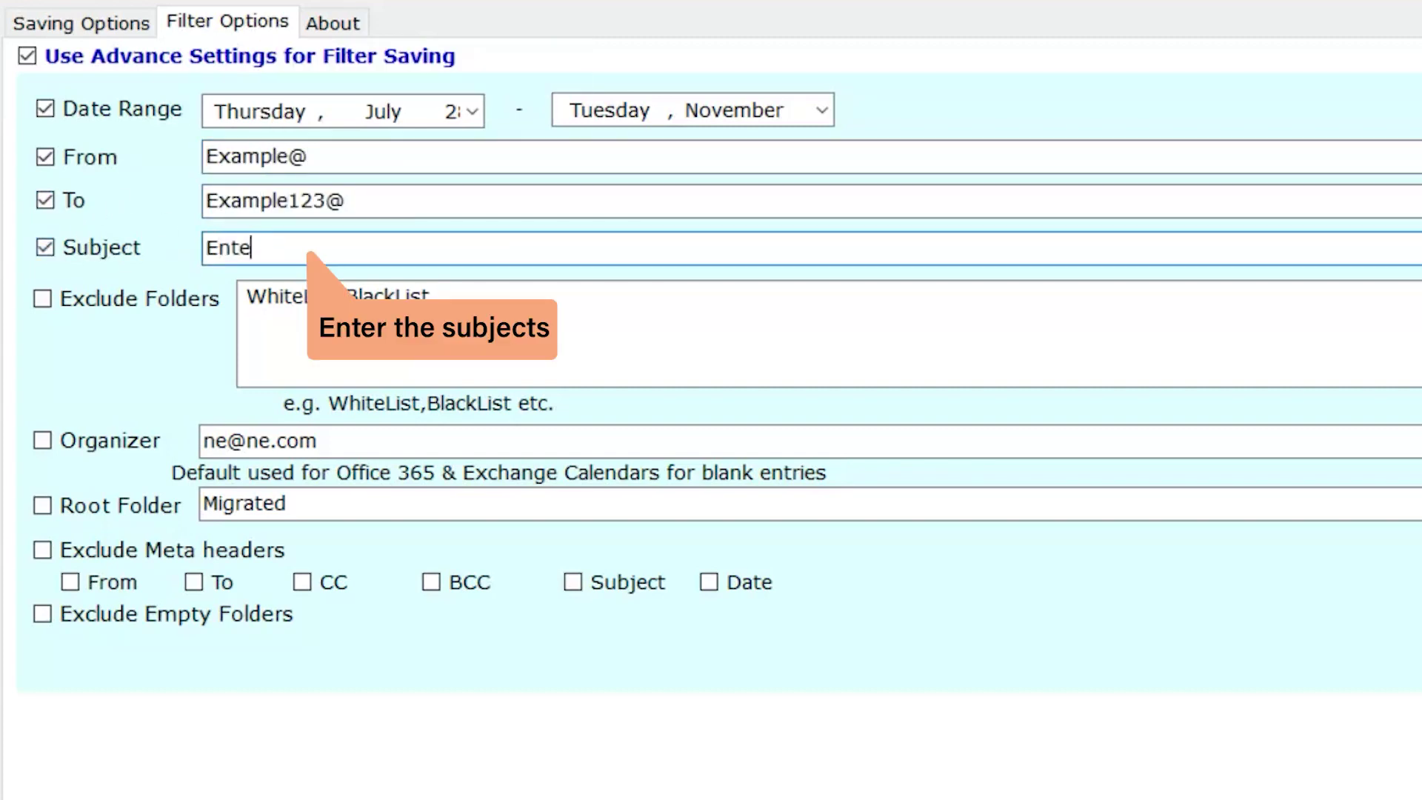
type("r your Email's ")
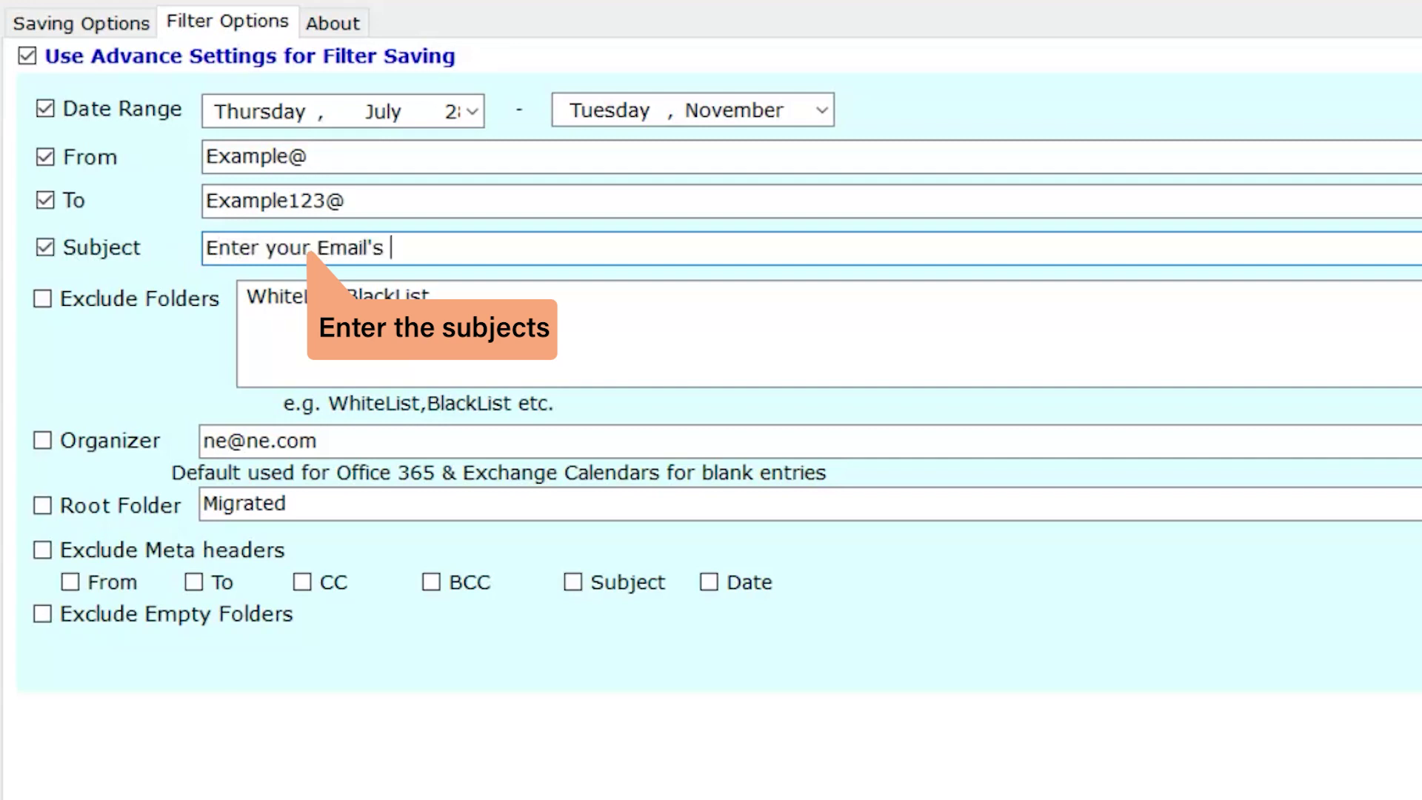
type("Subjects")
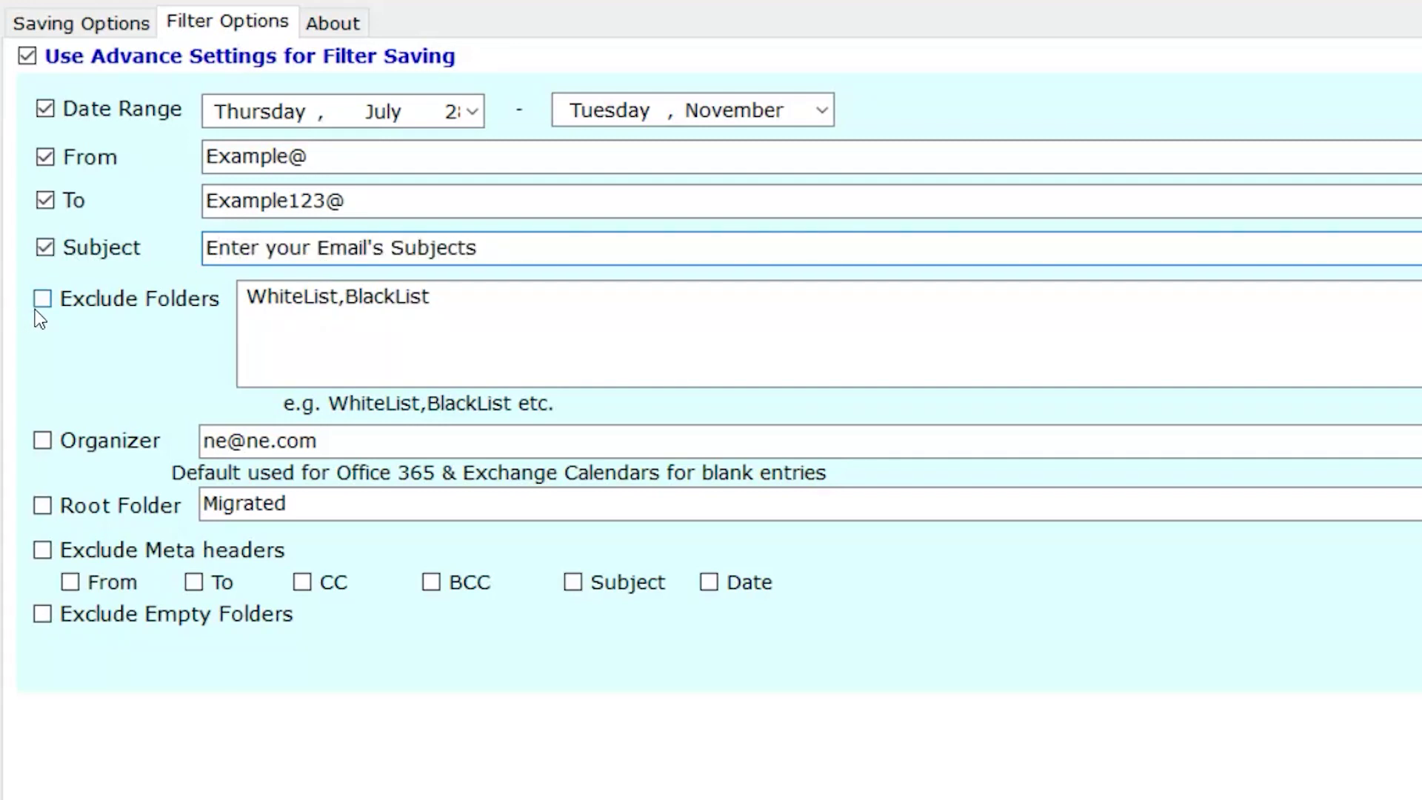
left_click(42, 298)
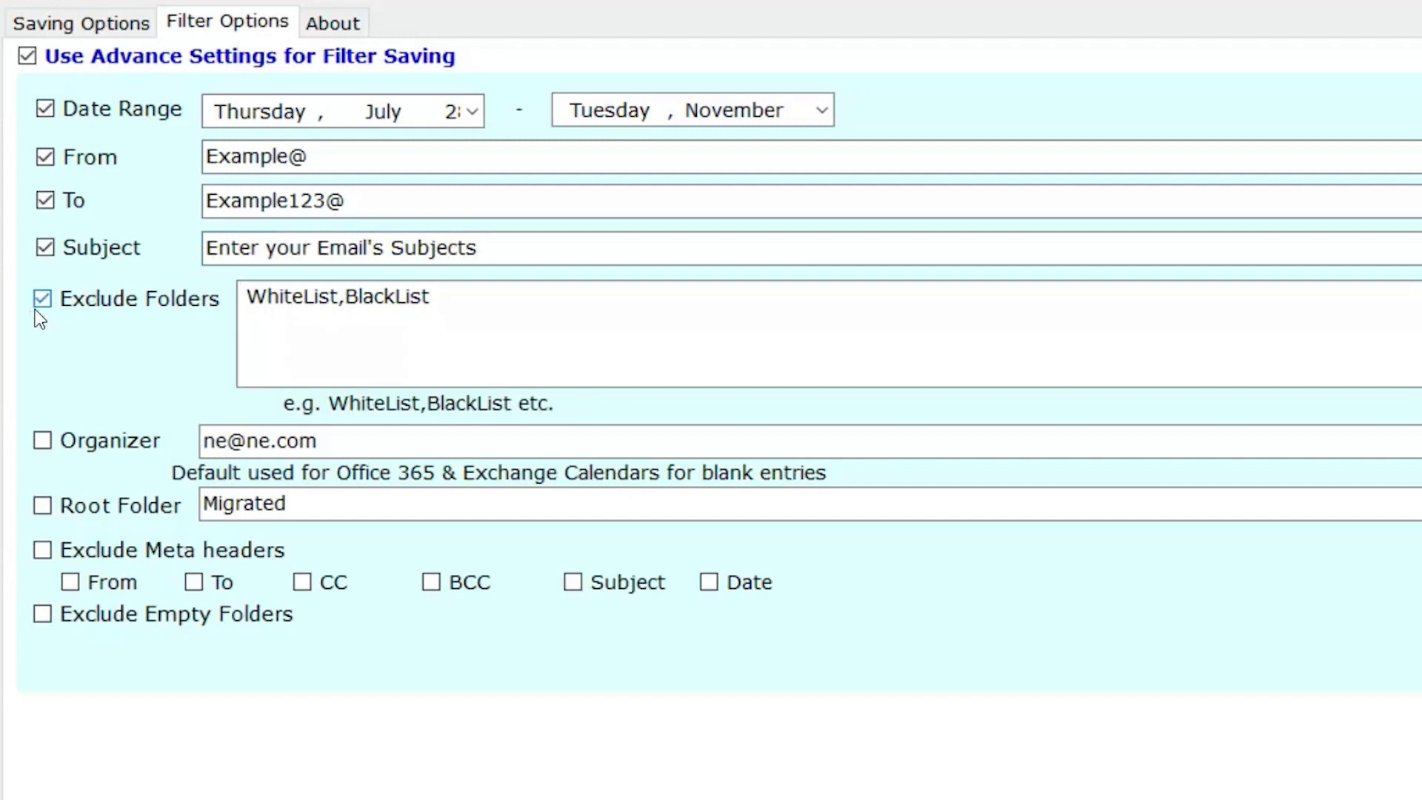
Turn off Exclude Folders, leave Root Folder and Exclude Empty Folders off, and disable advanced settings
left_click(42, 300)
left_click(43, 507)
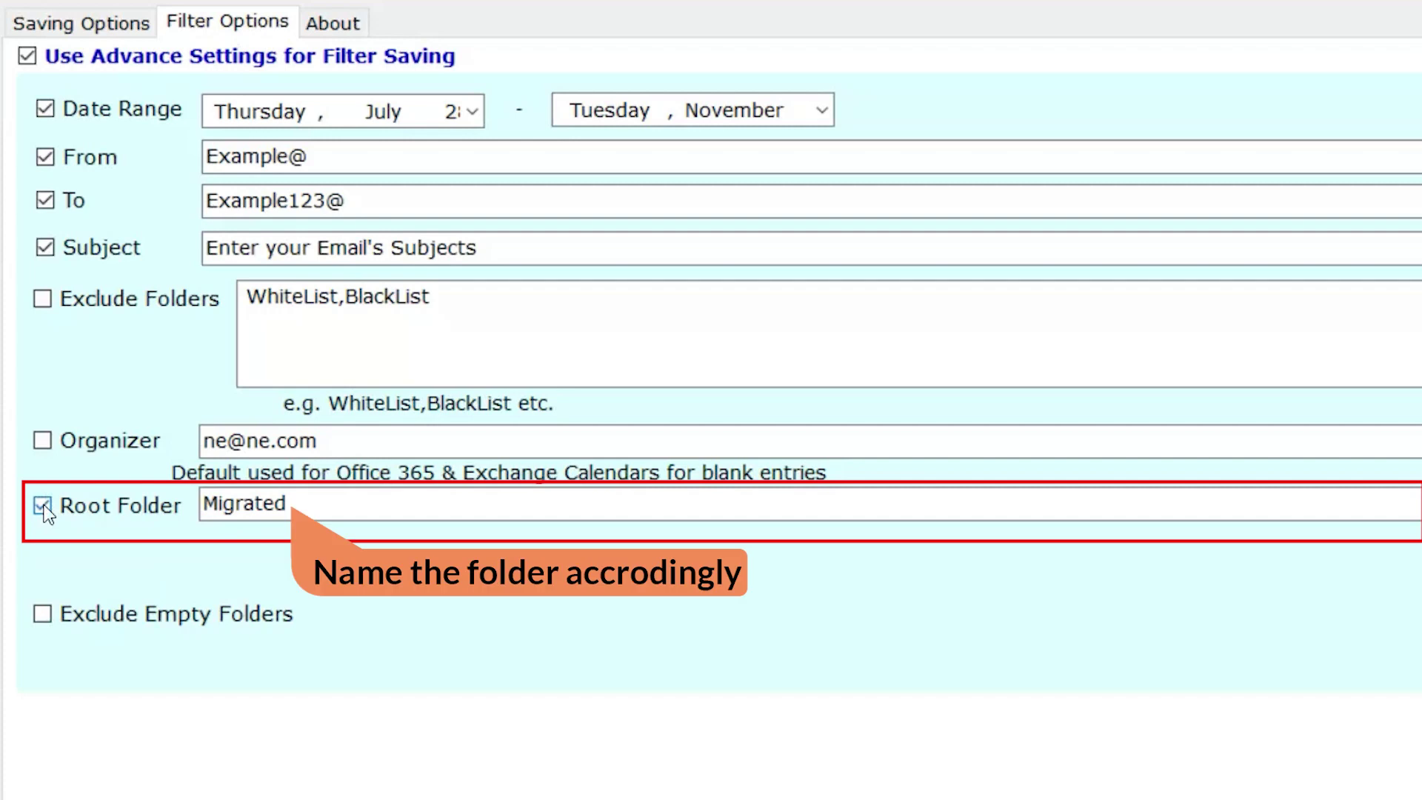
left_click(43, 506)
left_click(45, 509)
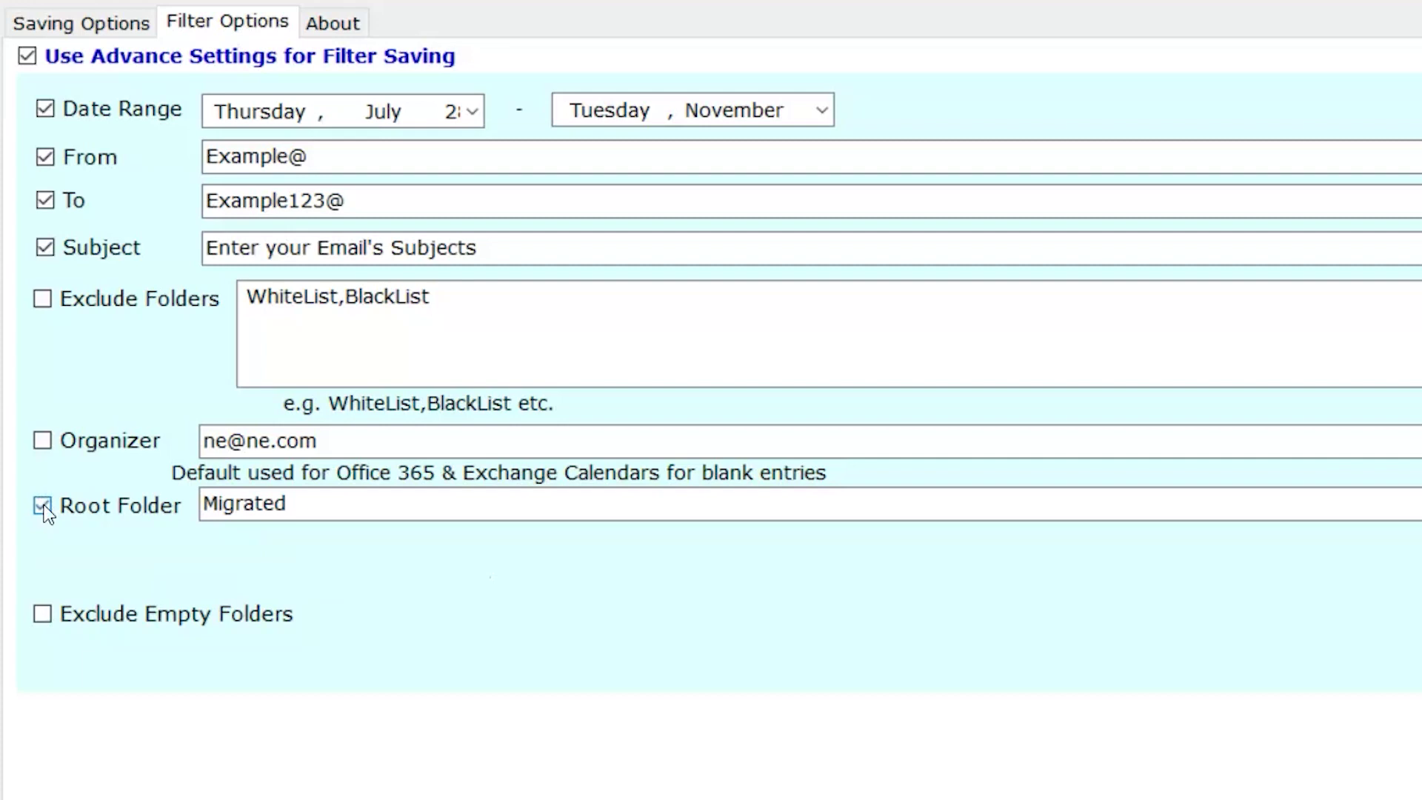
left_click(43, 617)
left_click(43, 618)
left_click(42, 505)
left_click(27, 56)
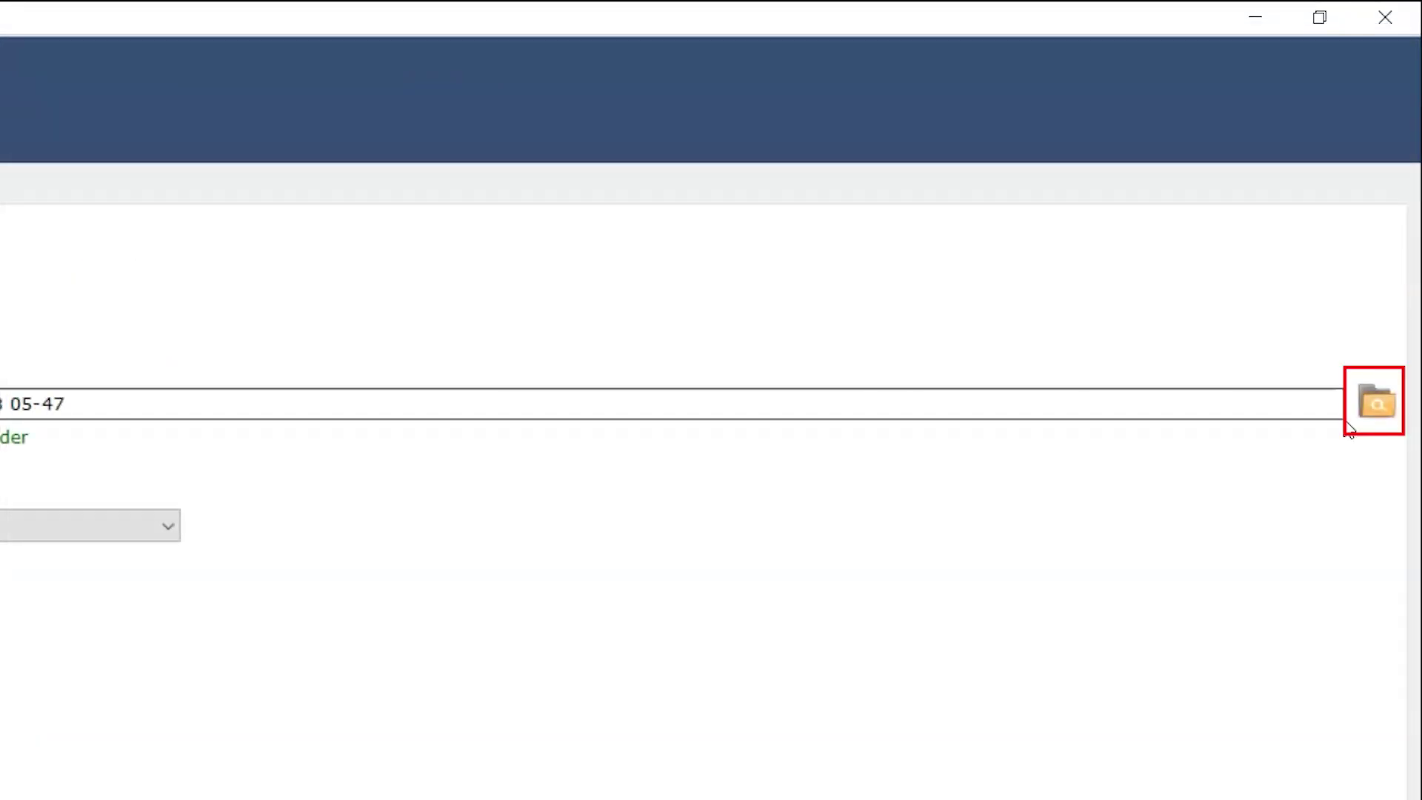
Create a new 'Output-files' folder in My Data as the destination
left_click(1375, 404)
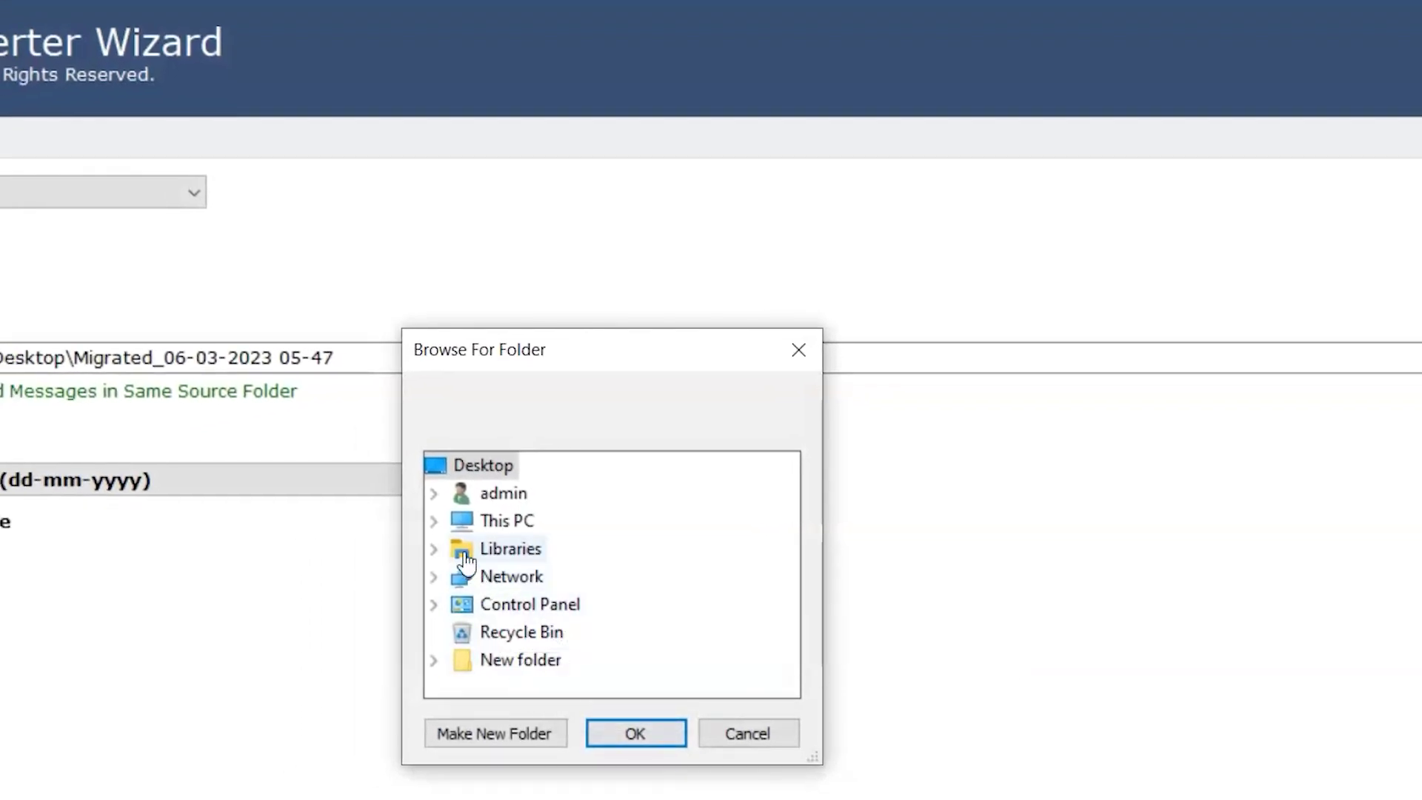
left_click(532, 737)
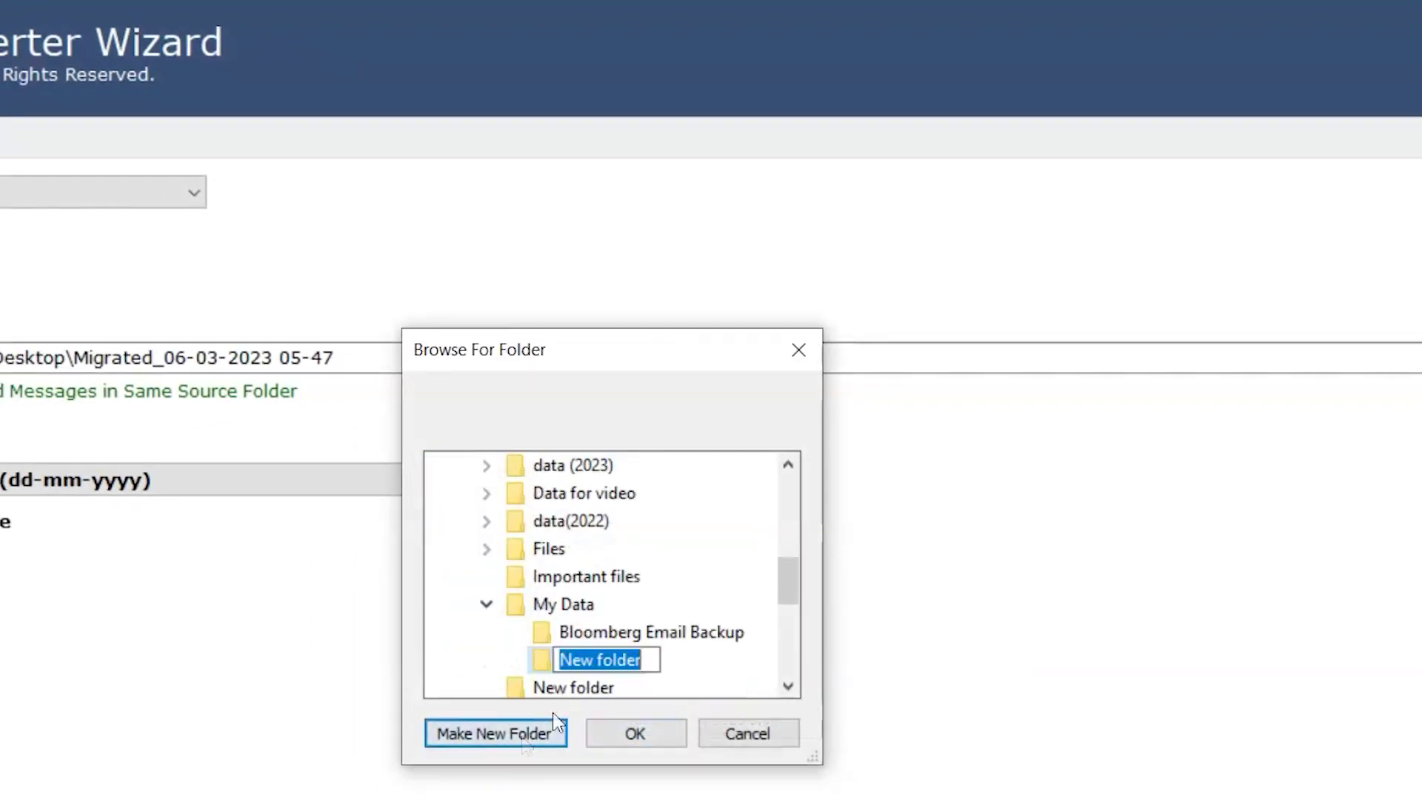
type("Output")
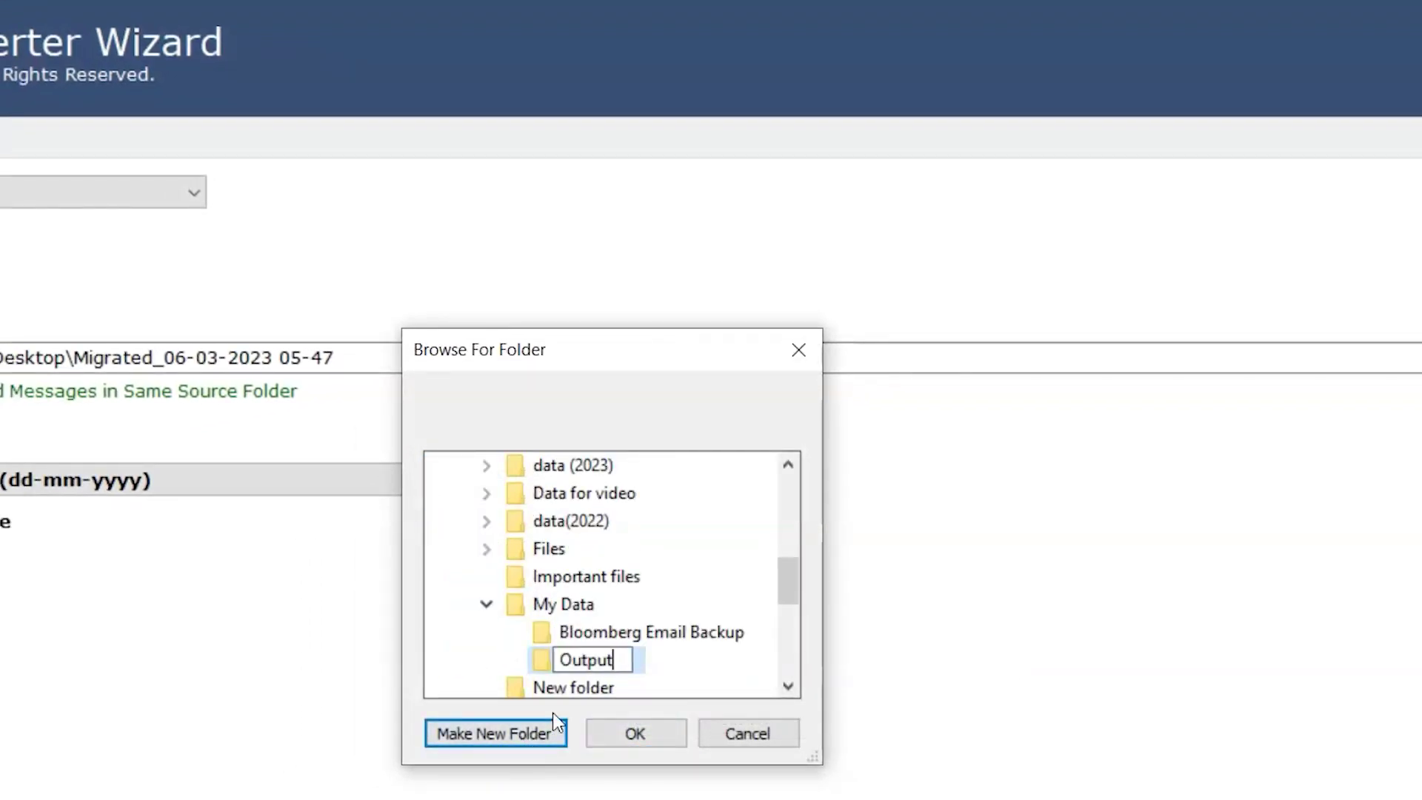
type("-files")
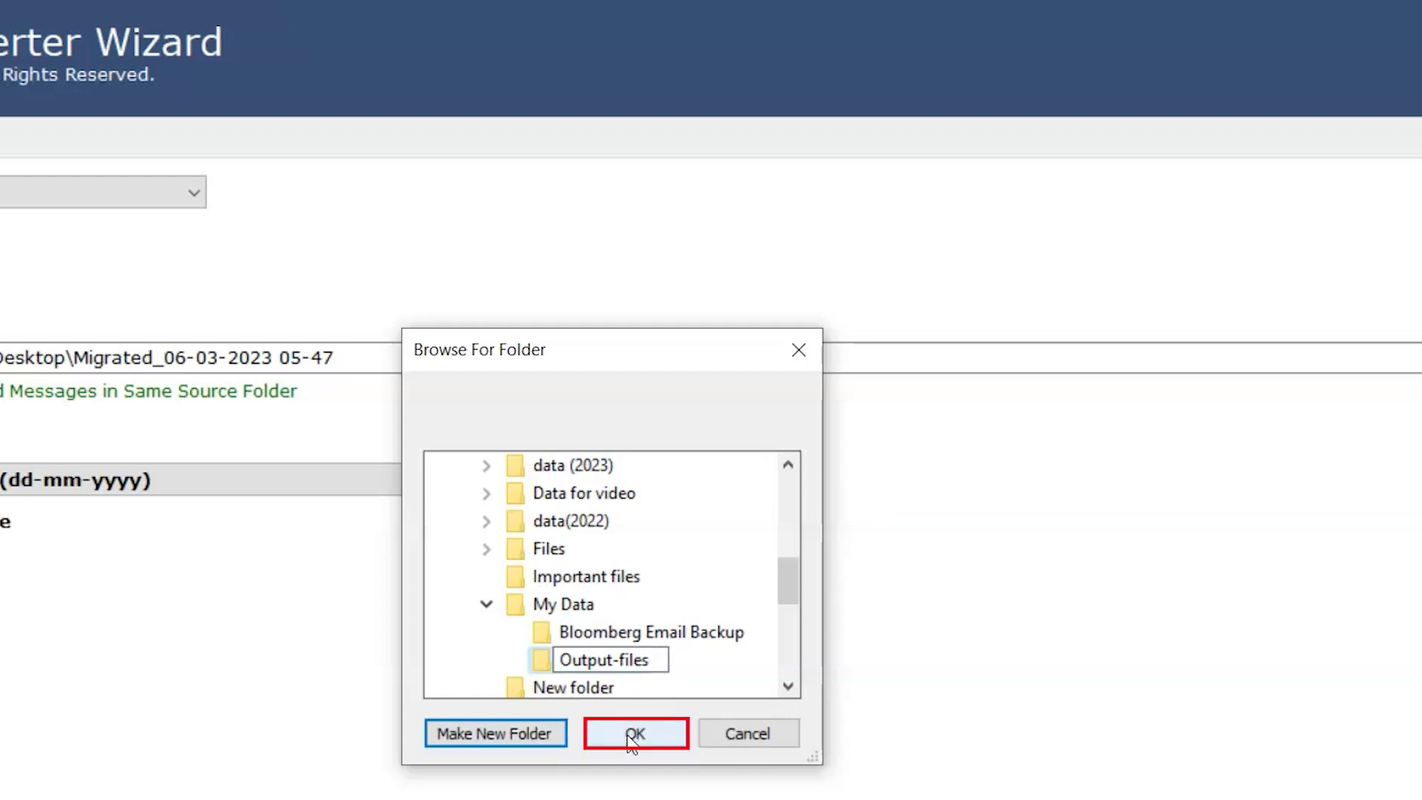
left_click(631, 735)
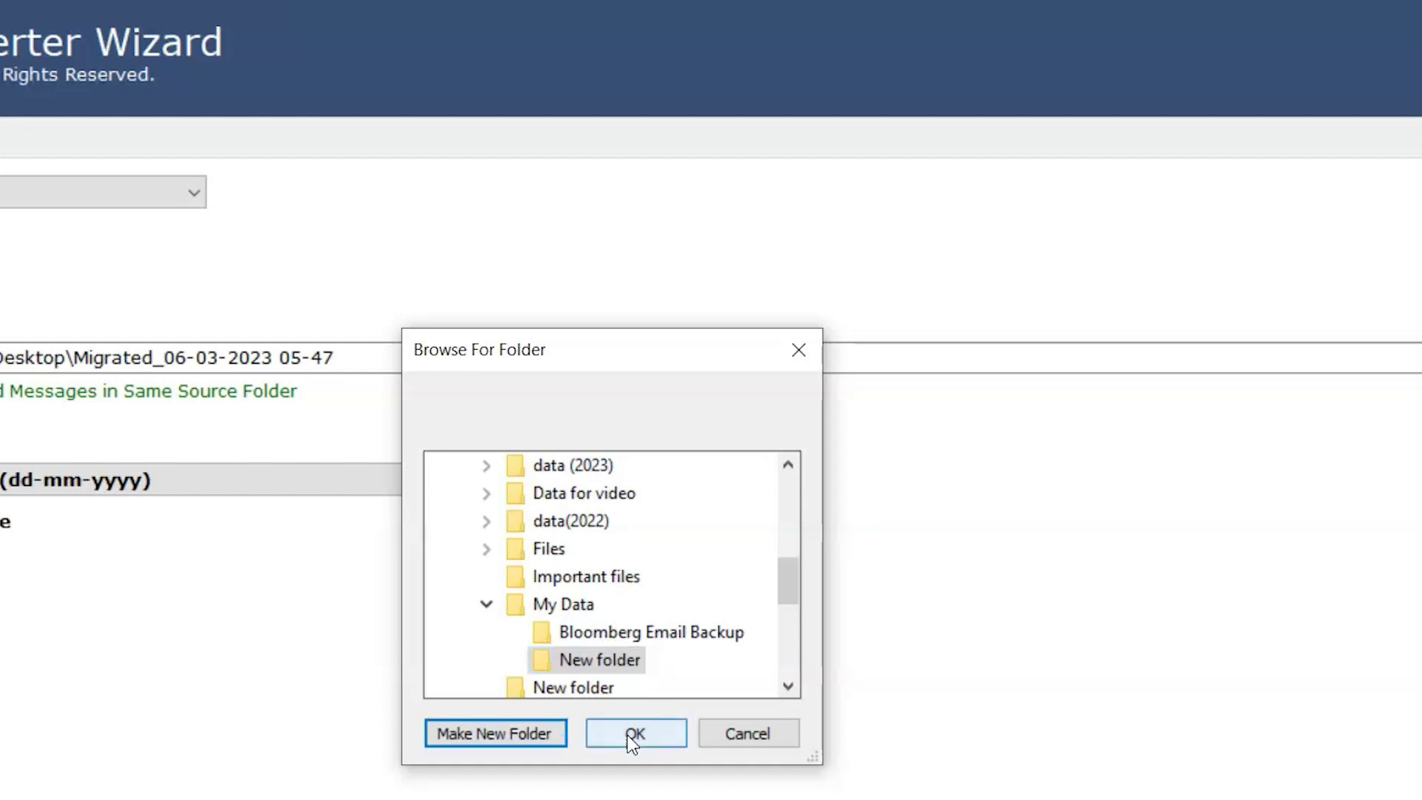